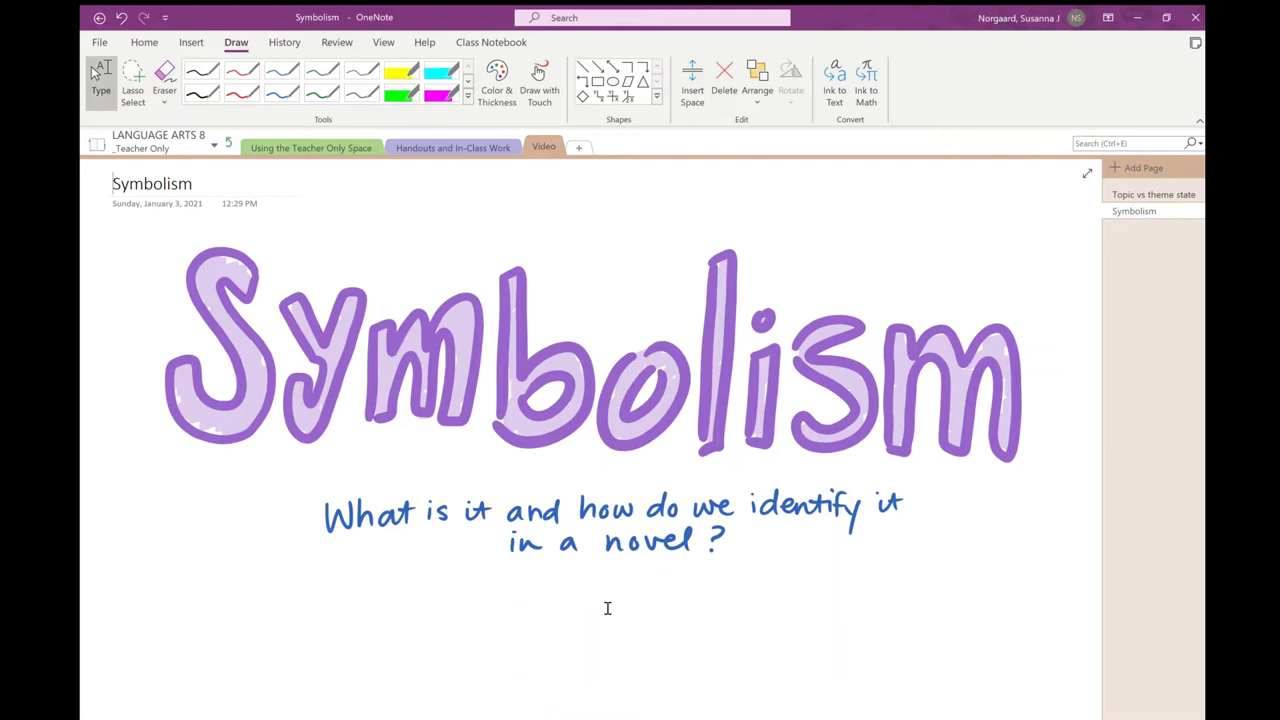
# Step: Erase the black ink covering the handwritten "Symbolism defined" answer on the Symbolism Practice handout
pyautogui.scroll(-5, 607, 608)
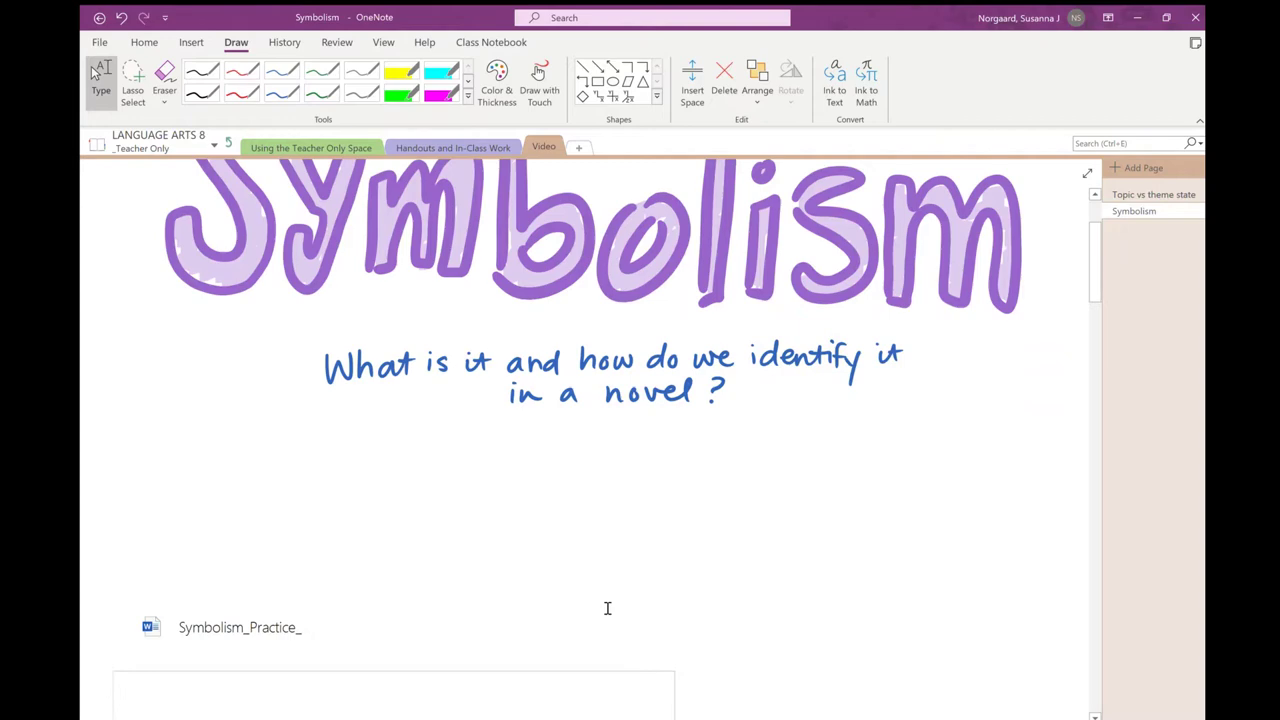
pyautogui.scroll(-5, 607, 608)
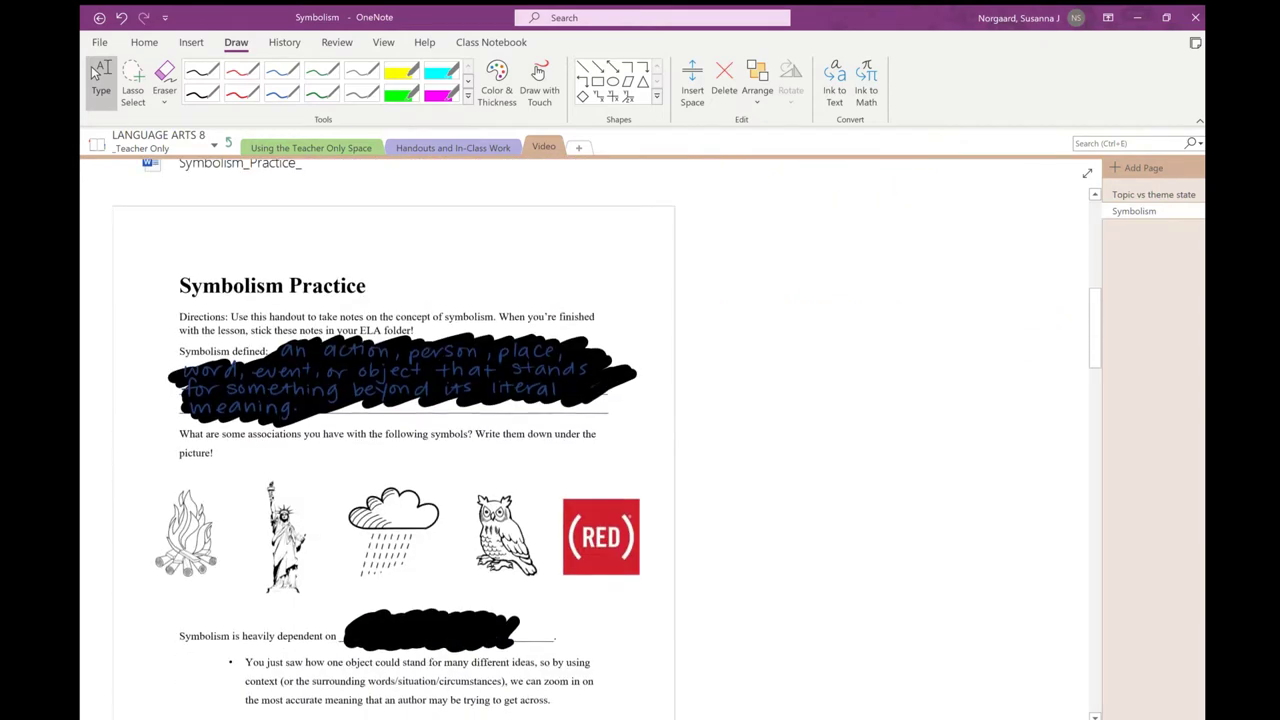
pyautogui.scroll(3, 606, 606)
pyautogui.scroll(4, 170, 406)
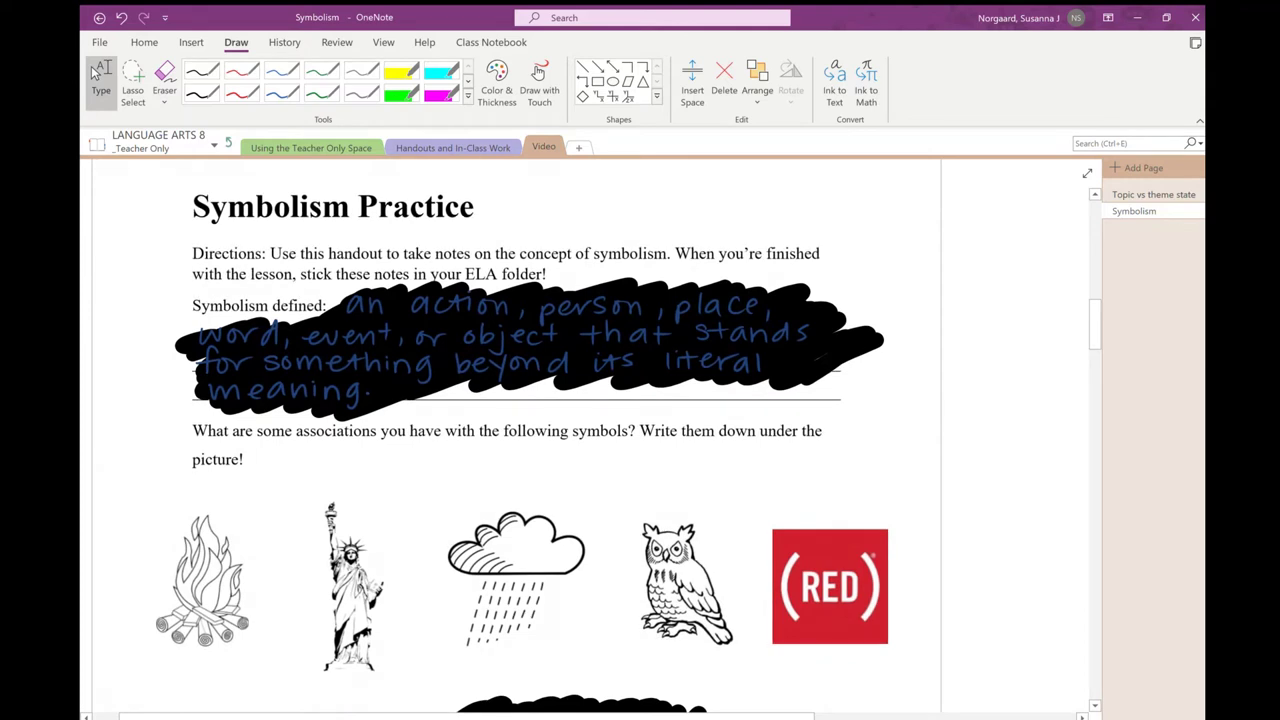
pyautogui.click(164, 78)
pyautogui.click(866, 348)
pyautogui.click(400, 72)
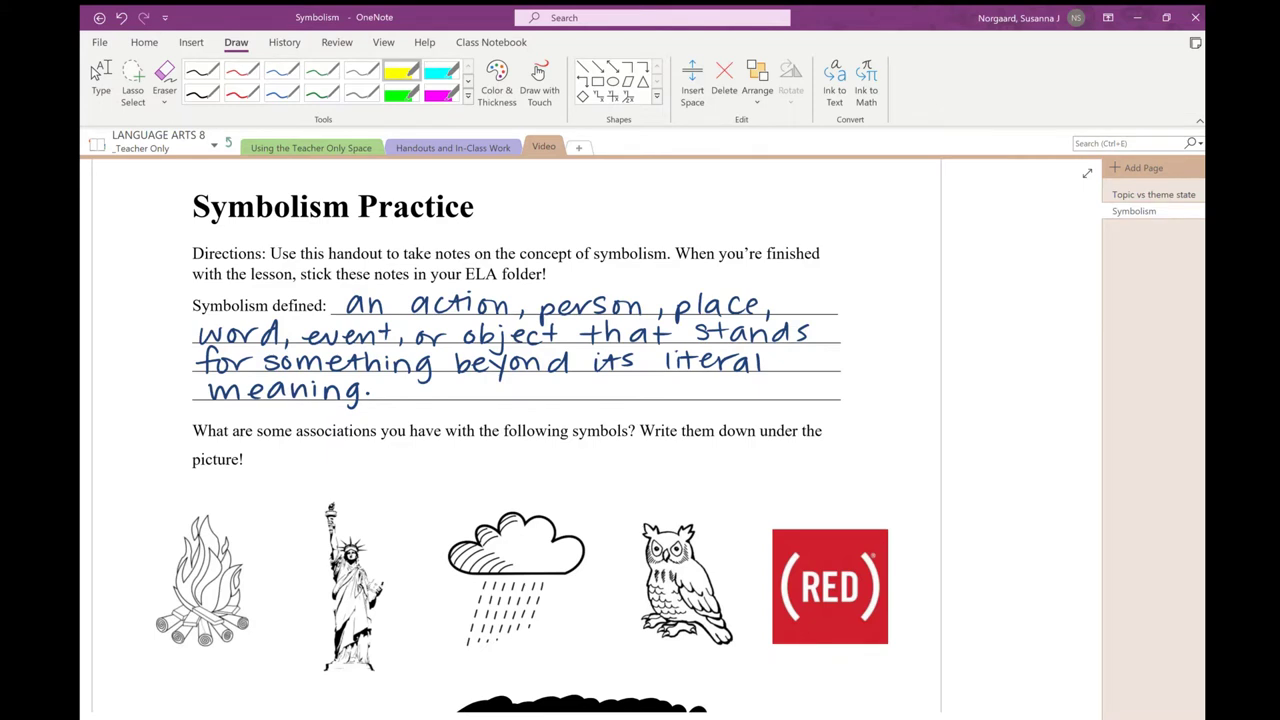
# Step: Circle each of the five symbol pictures with the green highlighter and erase the circles again
pyautogui.scroll(-2, 510, 440)
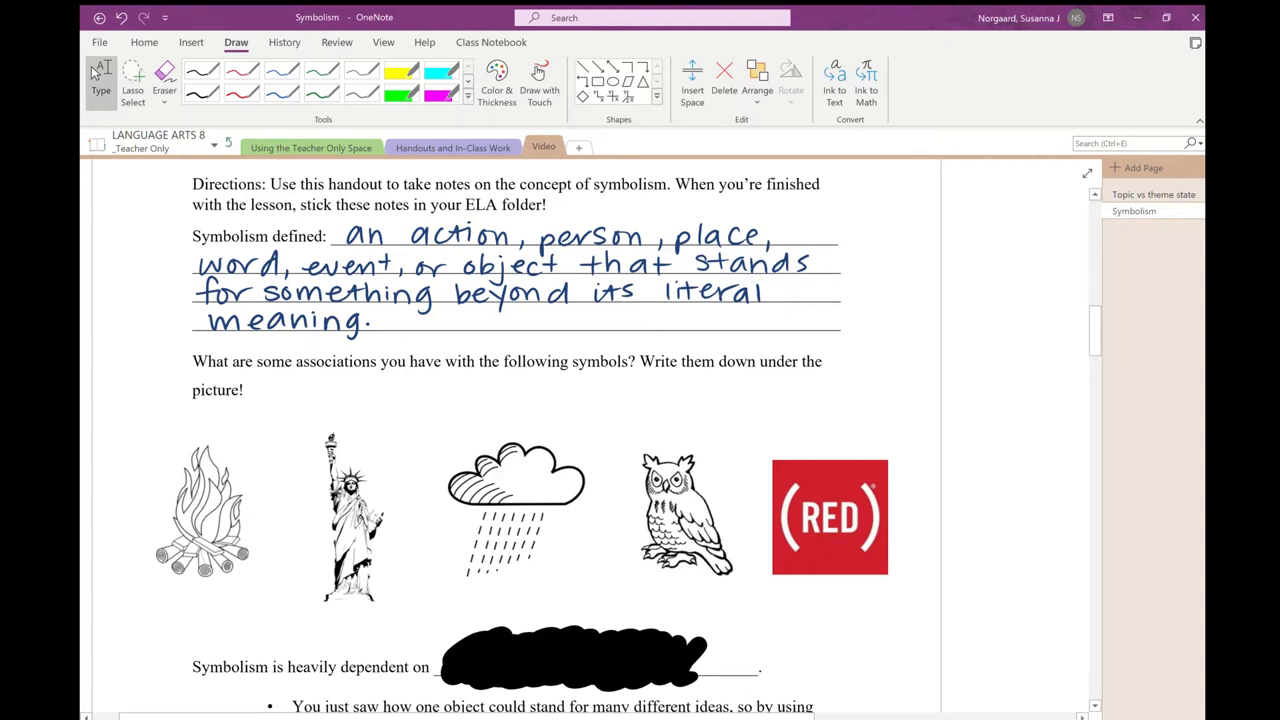
pyautogui.click(401, 94)
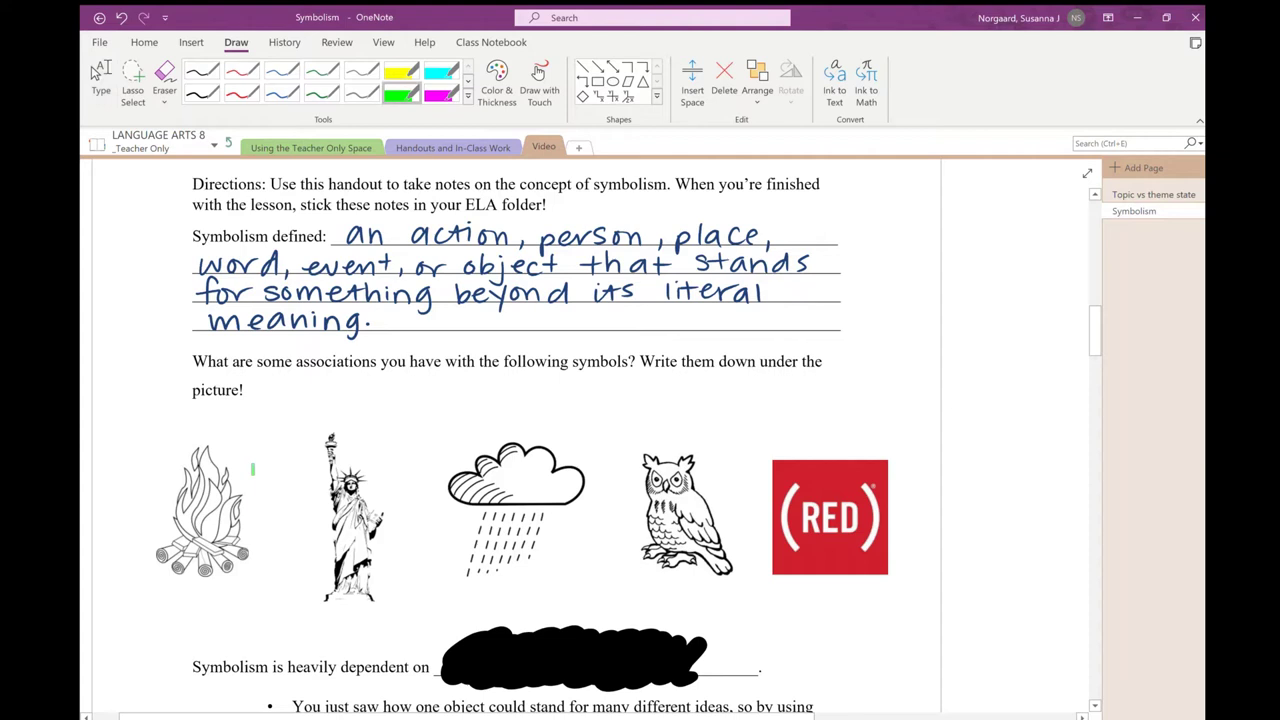
pyautogui.moveTo(230, 432); pyautogui.dragTo(200, 428)
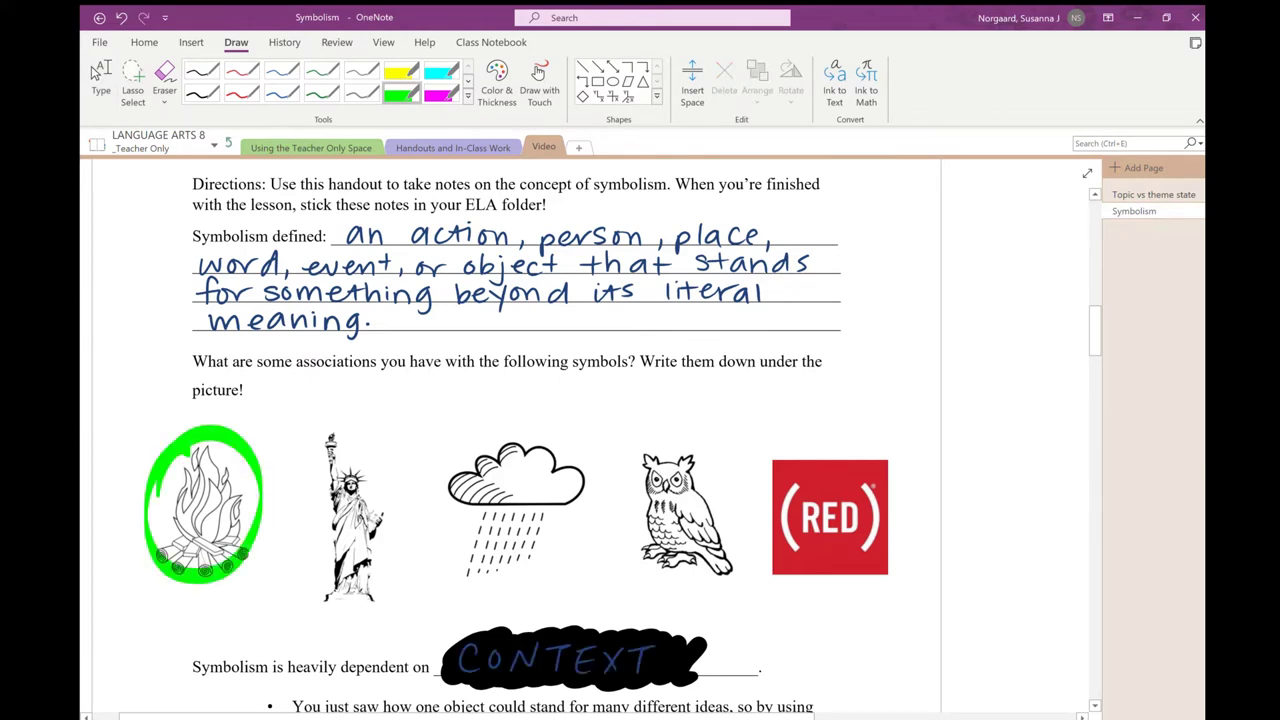
pyautogui.moveTo(360, 437)
pyautogui.mouseDown()
pyautogui.moveTo(315, 551)
pyautogui.moveTo(386, 446)
pyautogui.mouseUp()
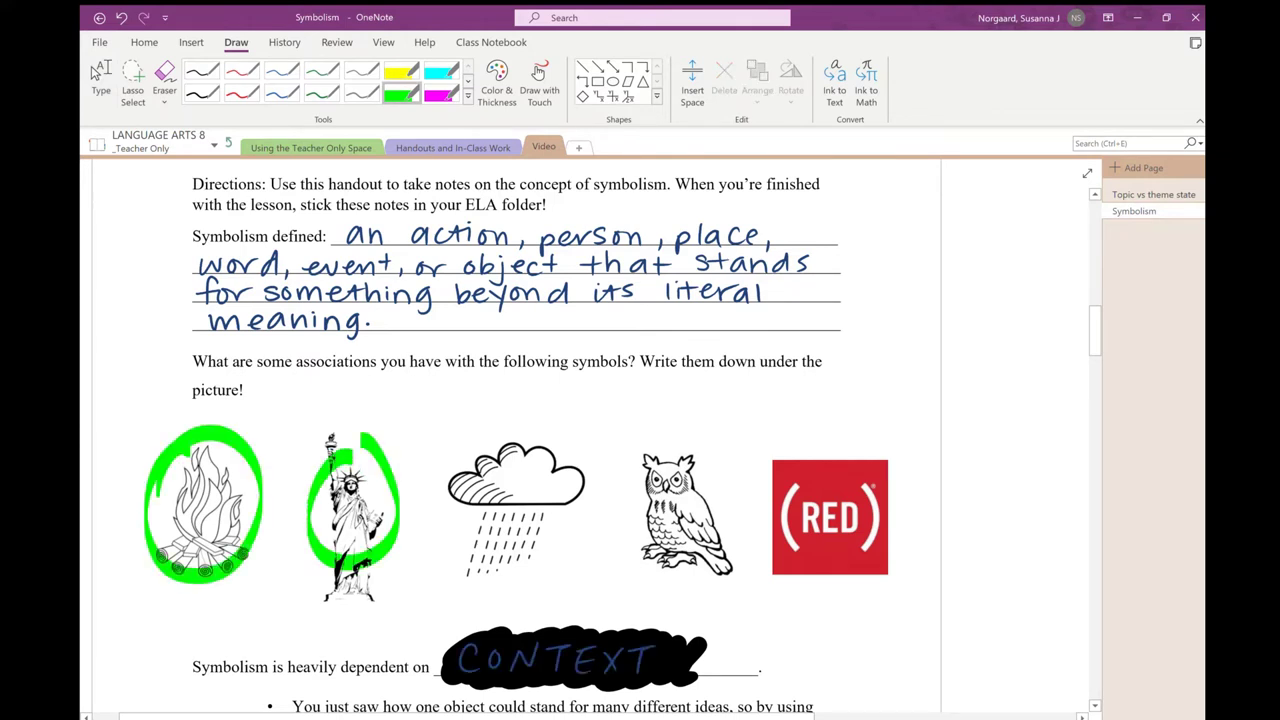
pyautogui.moveTo(505, 453)
pyautogui.mouseDown()
pyautogui.moveTo(501, 566)
pyautogui.moveTo(511, 441)
pyautogui.mouseUp()
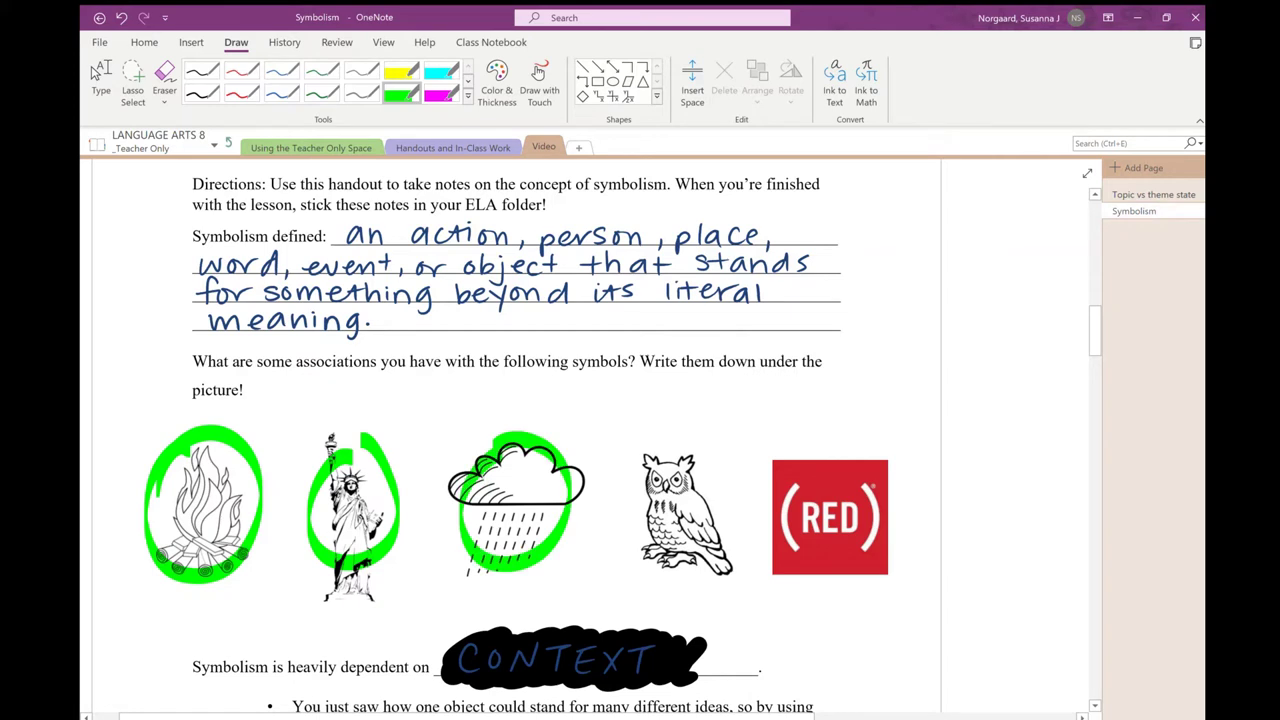
pyautogui.moveTo(680, 456)
pyautogui.mouseDown()
pyautogui.moveTo(645, 540)
pyautogui.moveTo(700, 455)
pyautogui.mouseUp()
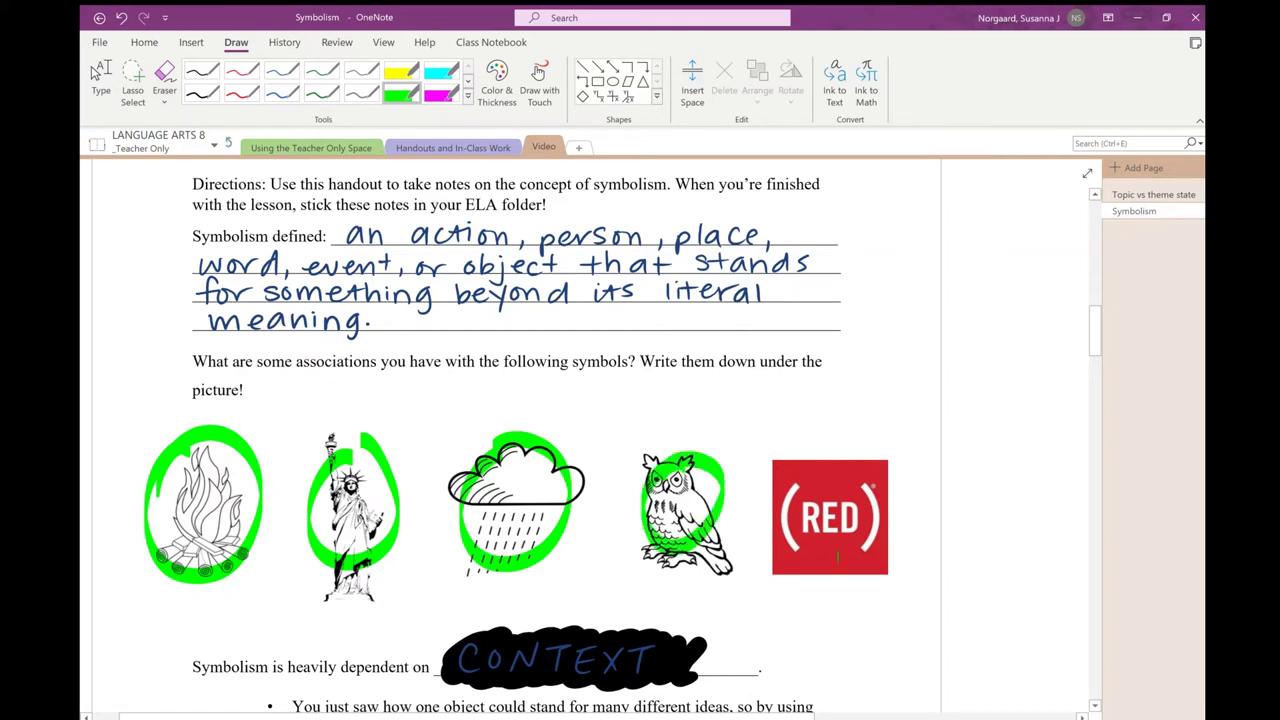
pyautogui.moveTo(835, 463); pyautogui.dragTo(800, 470)
pyautogui.click(164, 80)
pyautogui.moveTo(836, 517)
pyautogui.mouseDown()
pyautogui.moveTo(746, 538)
pyautogui.moveTo(338, 535)
pyautogui.moveTo(205, 520)
pyautogui.mouseUp()
# Step: Circle the campfire, the Statue of Liberty and the rain cloud pictures with the green highlighter
pyautogui.click(401, 93)
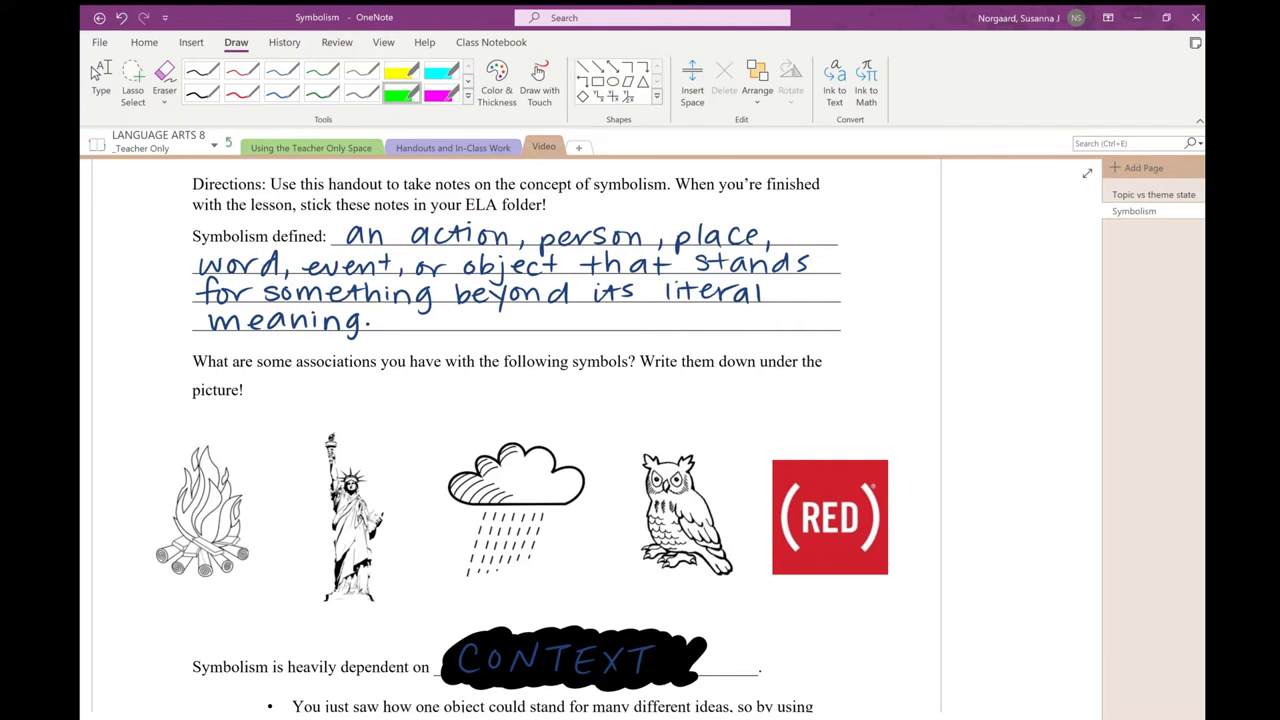
pyautogui.moveTo(209, 445)
pyautogui.mouseDown()
pyautogui.moveTo(212, 554)
pyautogui.moveTo(206, 437)
pyautogui.mouseUp()
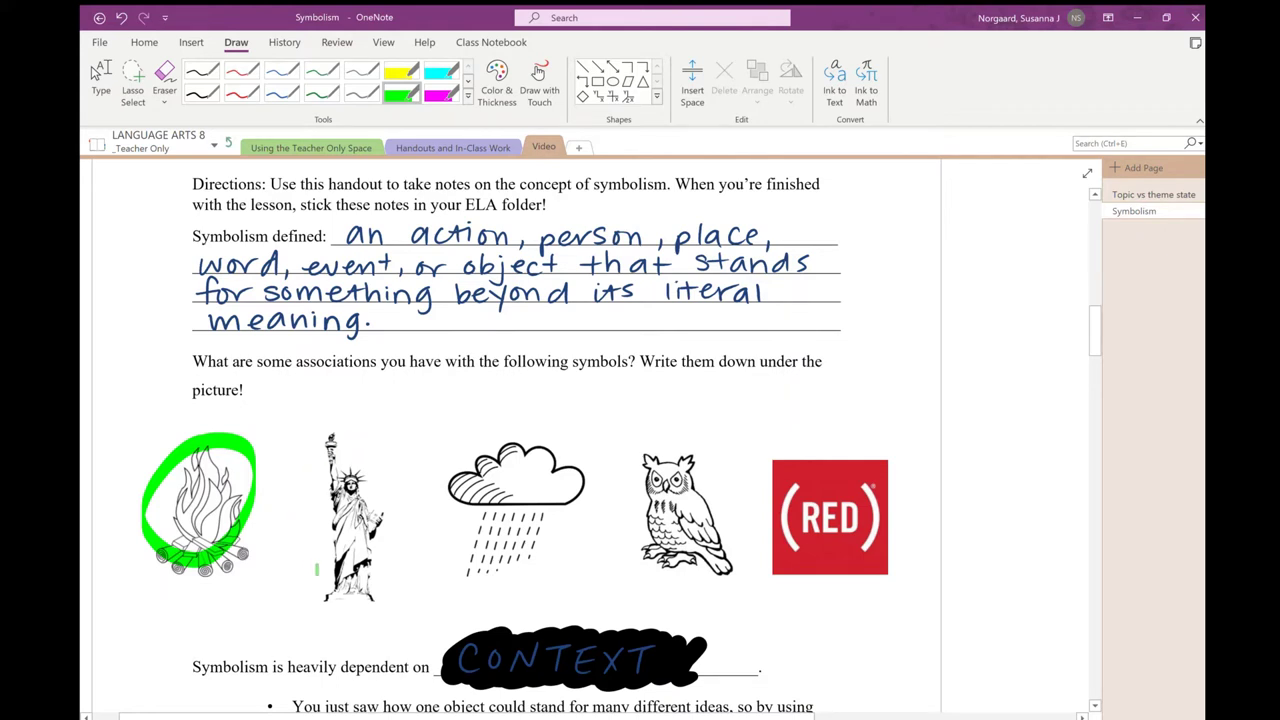
pyautogui.moveTo(382, 455); pyautogui.dragTo(378, 448)
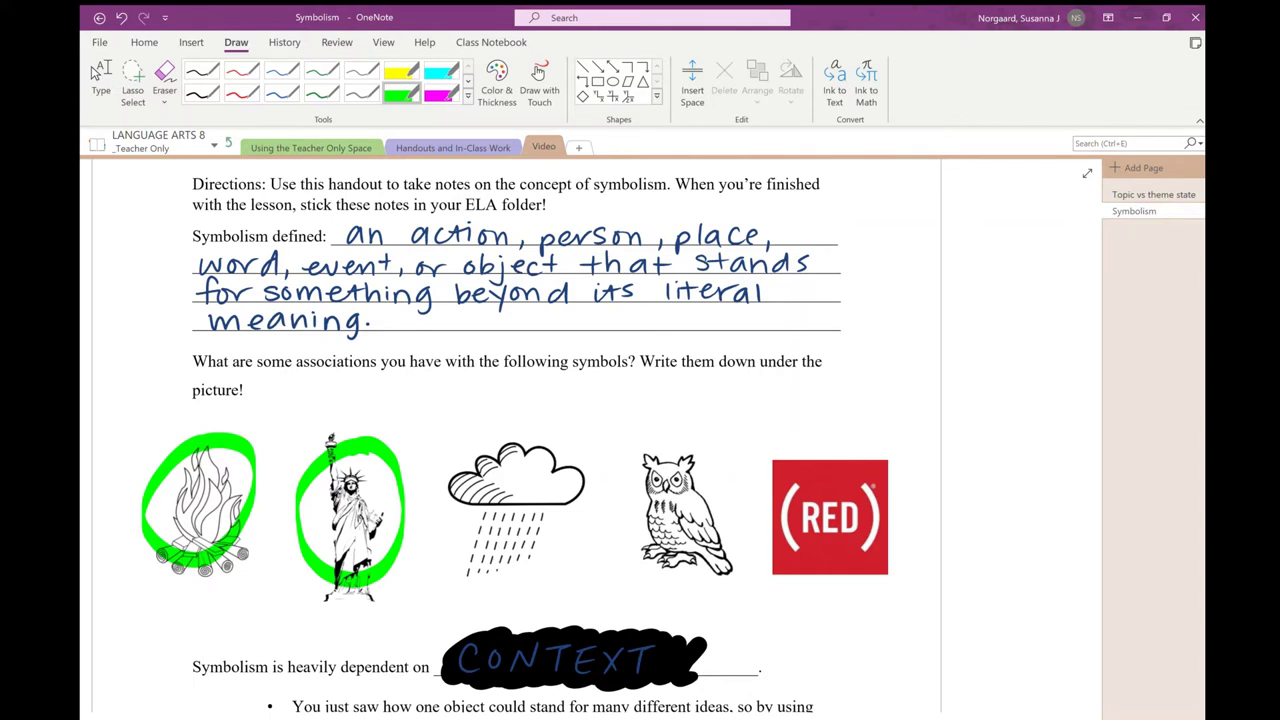
pyautogui.moveTo(488, 441)
pyautogui.mouseDown()
pyautogui.moveTo(438, 539)
pyautogui.moveTo(594, 491)
pyautogui.moveTo(505, 430)
pyautogui.mouseUp()
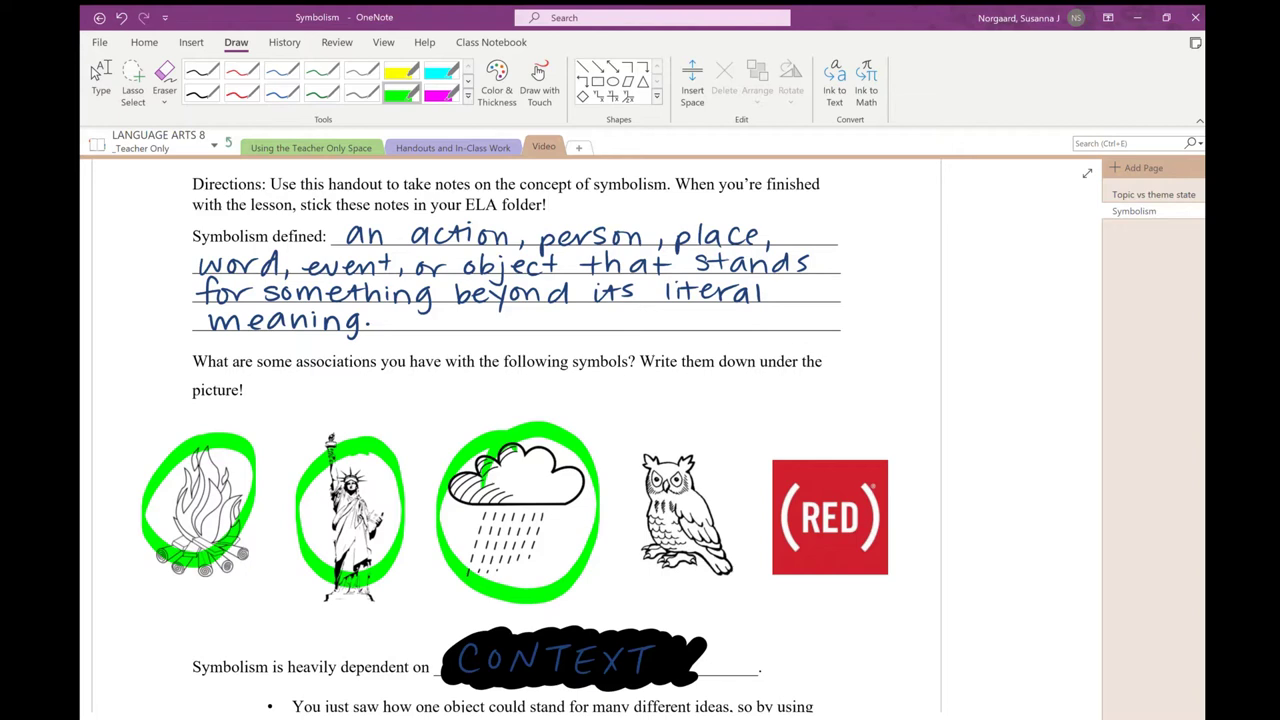
# Step: Handwrite "rain = rain, rain = life renewal" in black ink above the rain cloud, owl and (RED) pictures
pyautogui.click(201, 92)
pyautogui.moveTo(449, 423)
pyautogui.mouseDown()
pyautogui.moveTo(474, 396)
pyautogui.moveTo(498, 422)
pyautogui.mouseUp()
pyautogui.moveTo(508, 402)
pyautogui.mouseDown()
pyautogui.moveTo(510, 421)
pyautogui.moveTo(582, 392)
pyautogui.mouseUp()
pyautogui.moveTo(566, 386)
pyautogui.mouseDown()
pyautogui.moveTo(626, 390)
pyautogui.moveTo(650, 412)
pyautogui.mouseUp()
pyautogui.moveTo(660, 388)
pyautogui.mouseDown()
pyautogui.moveTo(661, 410)
pyautogui.moveTo(705, 390)
pyautogui.moveTo(715, 420)
pyautogui.moveTo(790, 382)
pyautogui.moveTo(814, 404)
pyautogui.moveTo(884, 400)
pyautogui.moveTo(936, 367)
pyautogui.mouseUp()
pyautogui.moveTo(899, 383); pyautogui.dragTo(963, 385)
pyautogui.moveTo(977, 360); pyautogui.dragTo(975, 384)
pyautogui.moveTo(1020, 336)
pyautogui.mouseDown()
pyautogui.moveTo(1002, 384)
pyautogui.moveTo(1040, 364)
pyautogui.mouseUp()
pyautogui.moveTo(917, 414)
pyautogui.mouseDown()
pyautogui.moveTo(1046, 406)
pyautogui.moveTo(1068, 378)
pyautogui.mouseUp()
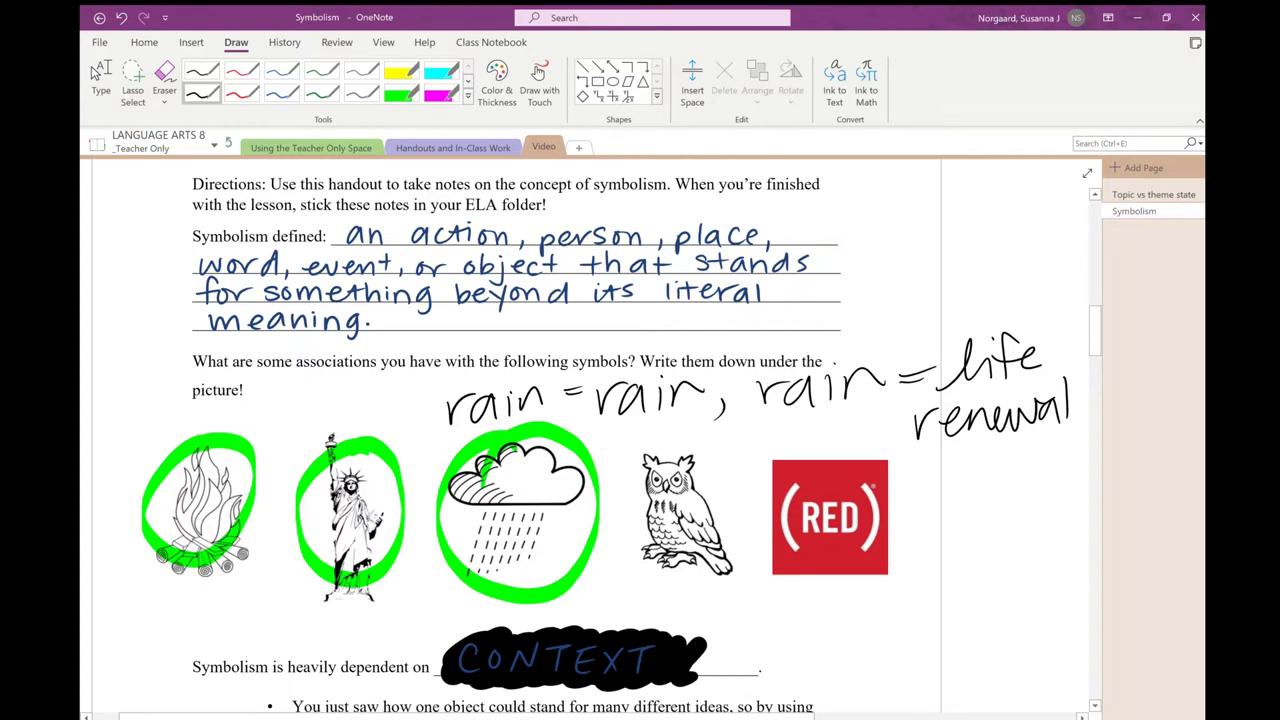
# Step: Erase the black ink covering the word "CONTEXT" in the "Symbolism is heavily dependent on" line
pyautogui.scroll(-4, 590, 430)
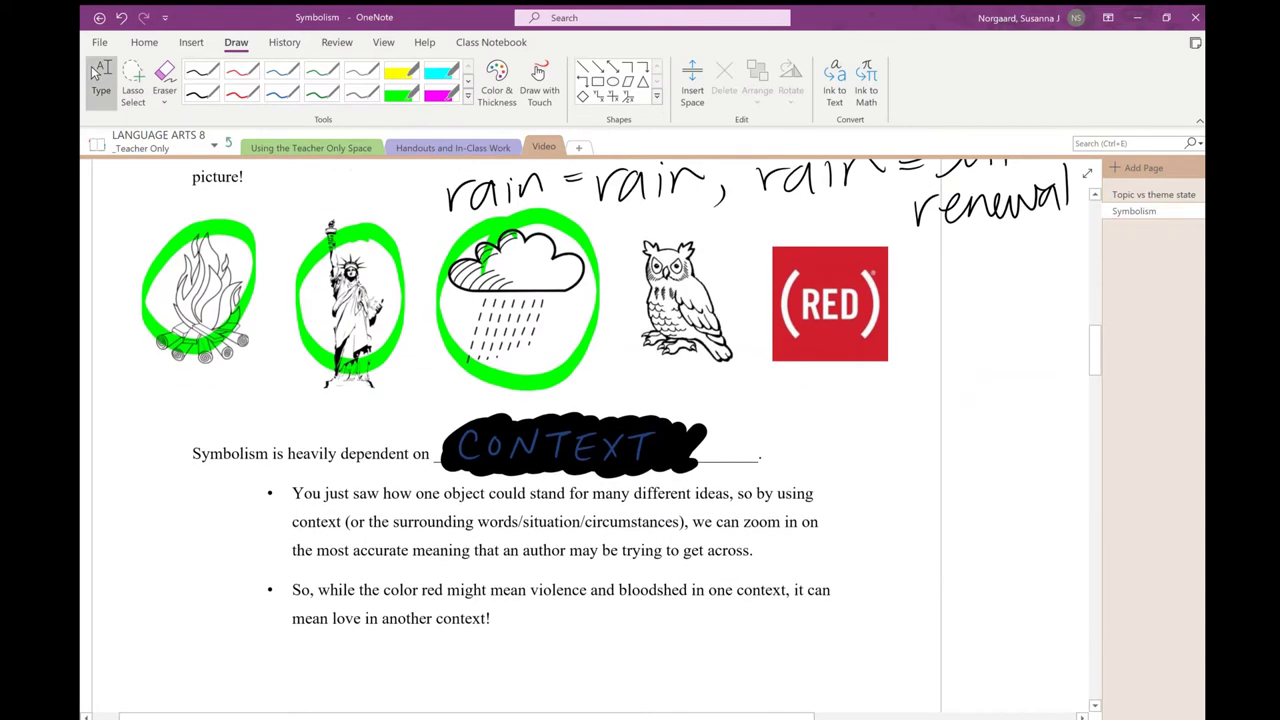
pyautogui.scroll(-1, 590, 430)
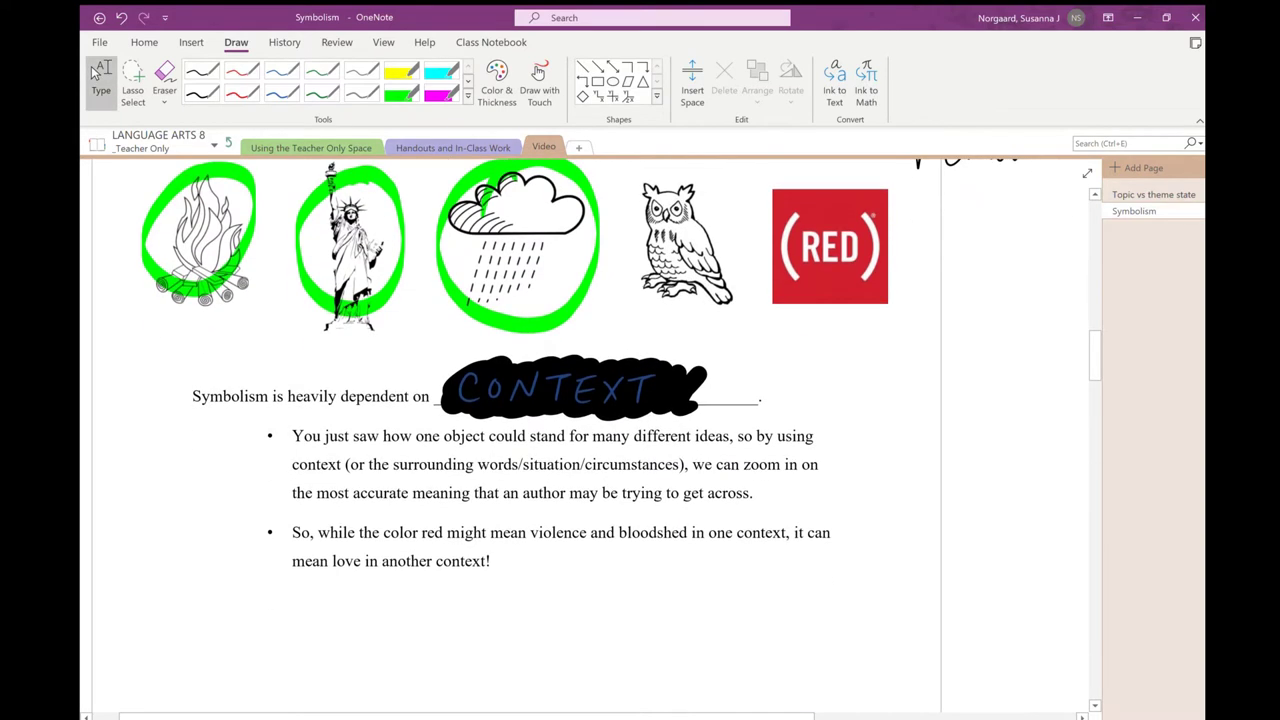
pyautogui.click(165, 80)
pyautogui.click(570, 390)
pyautogui.click(201, 92)
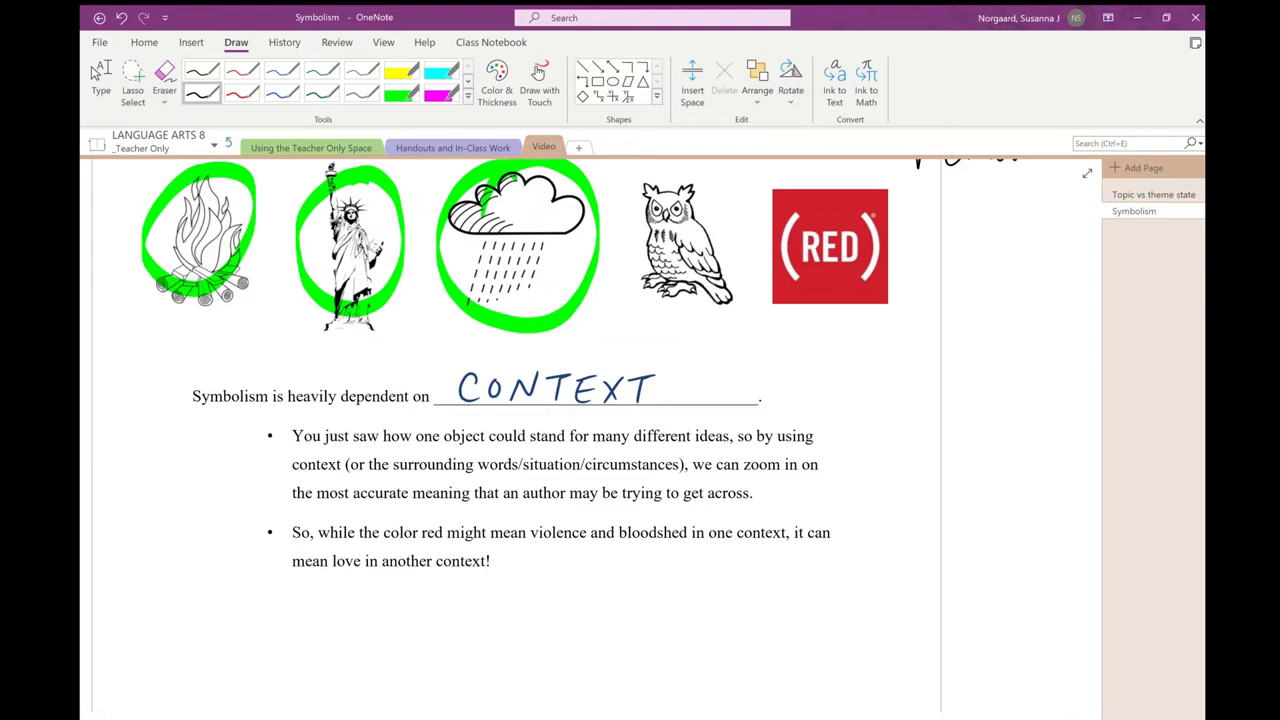
# Step: Erase the black ink covering answer 1, "Watch for something that stands out", under "How do we find symbols"
pyautogui.scroll(-3, 510, 440)
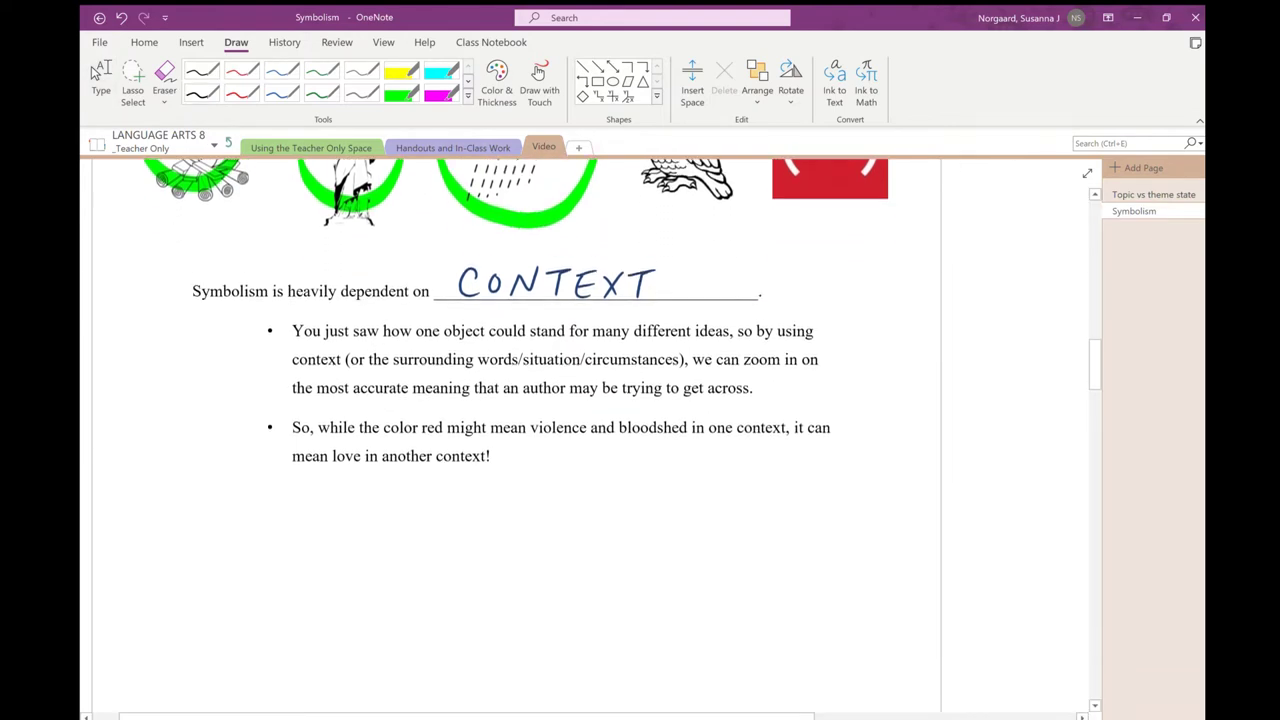
pyautogui.scroll(-5, 520, 440)
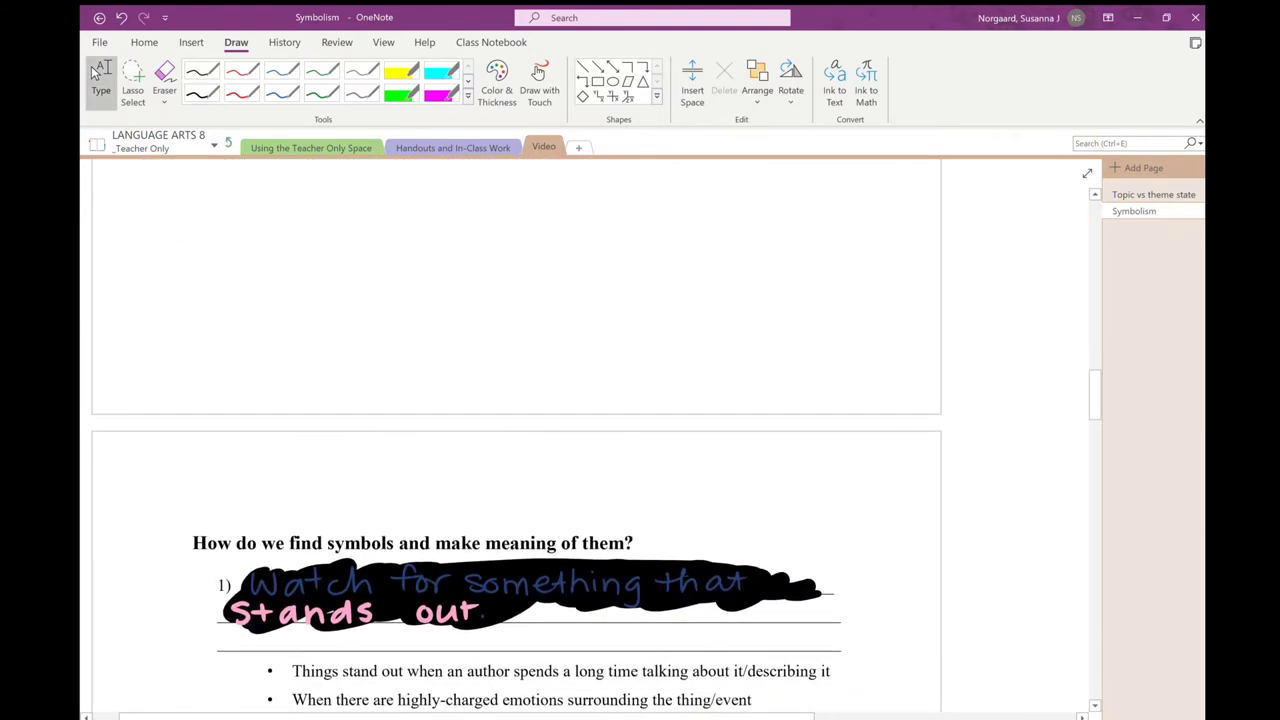
pyautogui.scroll(-1, 520, 440)
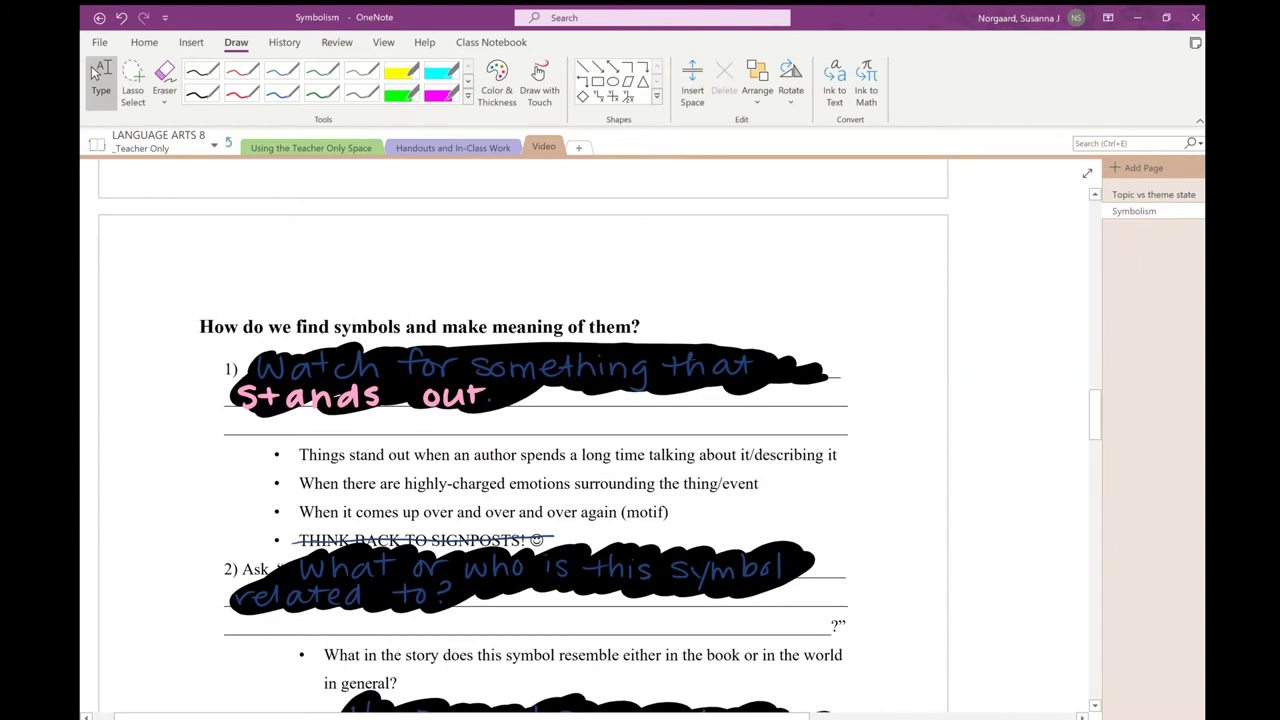
pyautogui.click(165, 80)
pyautogui.click(793, 395)
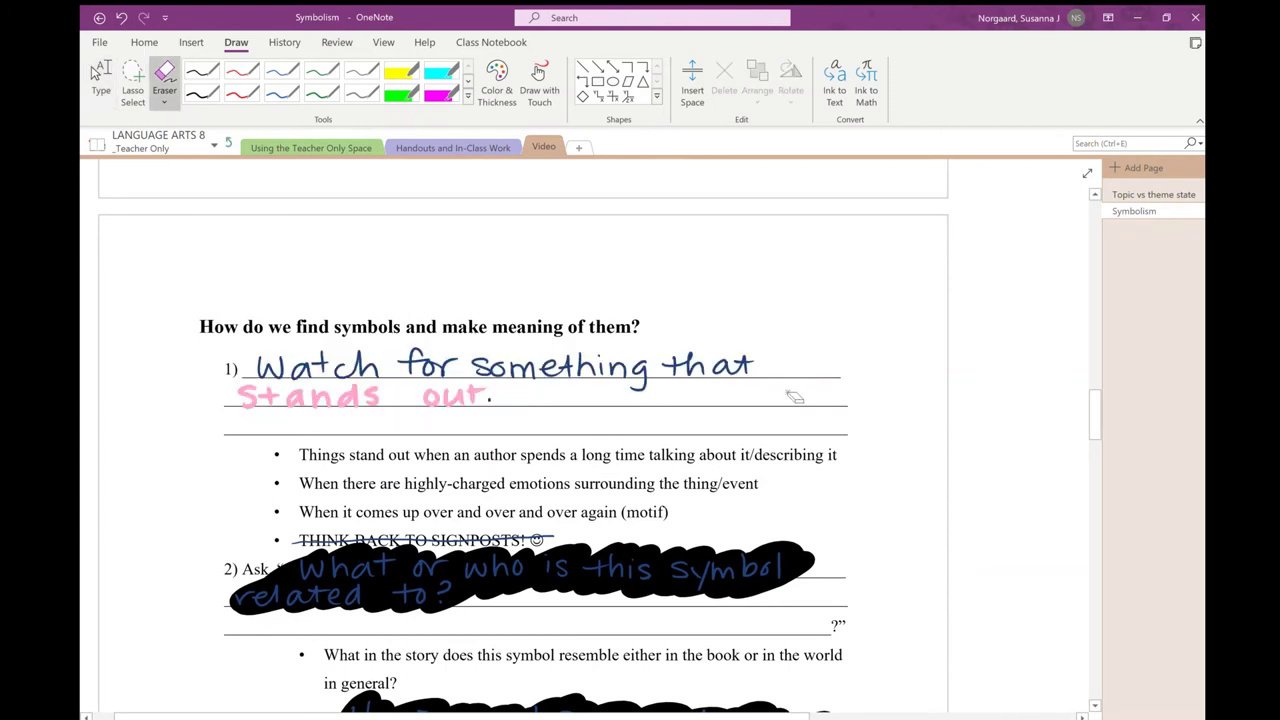
pyautogui.click(202, 92)
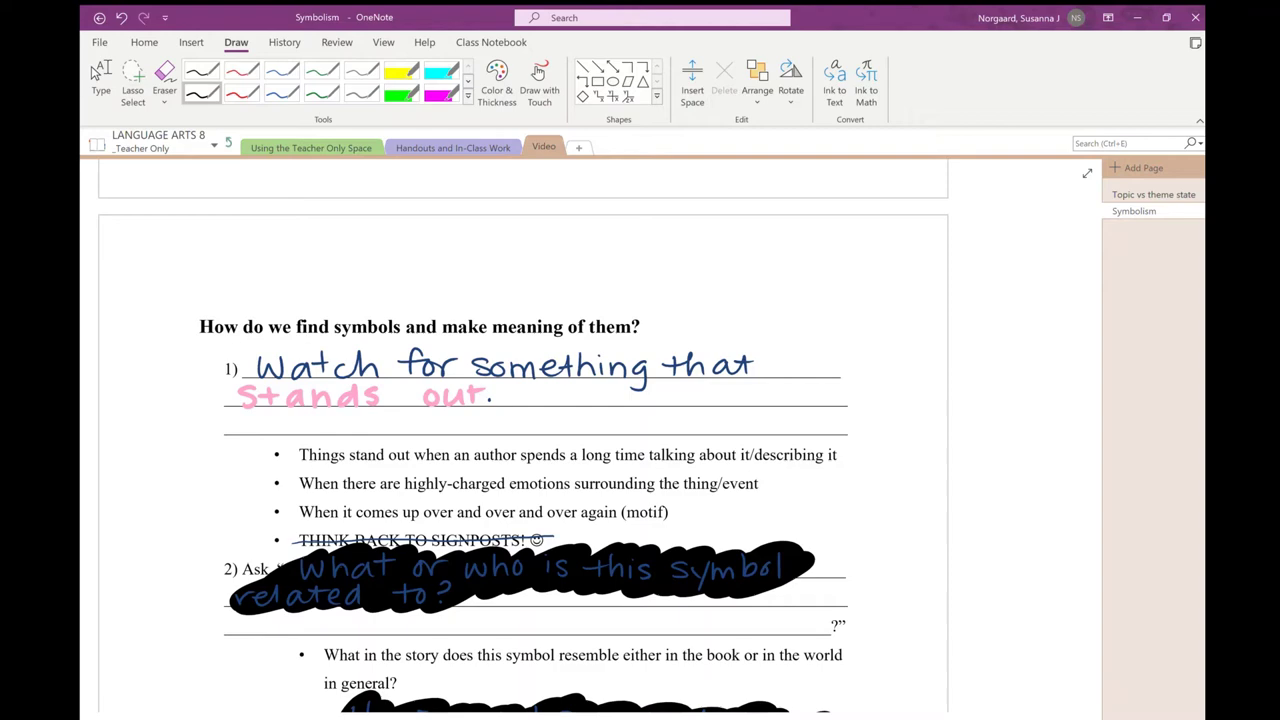
# Step: Erase the black ink covering question 2, "What or who is this symbol related to?"
pyautogui.scroll(-2, 523, 450)
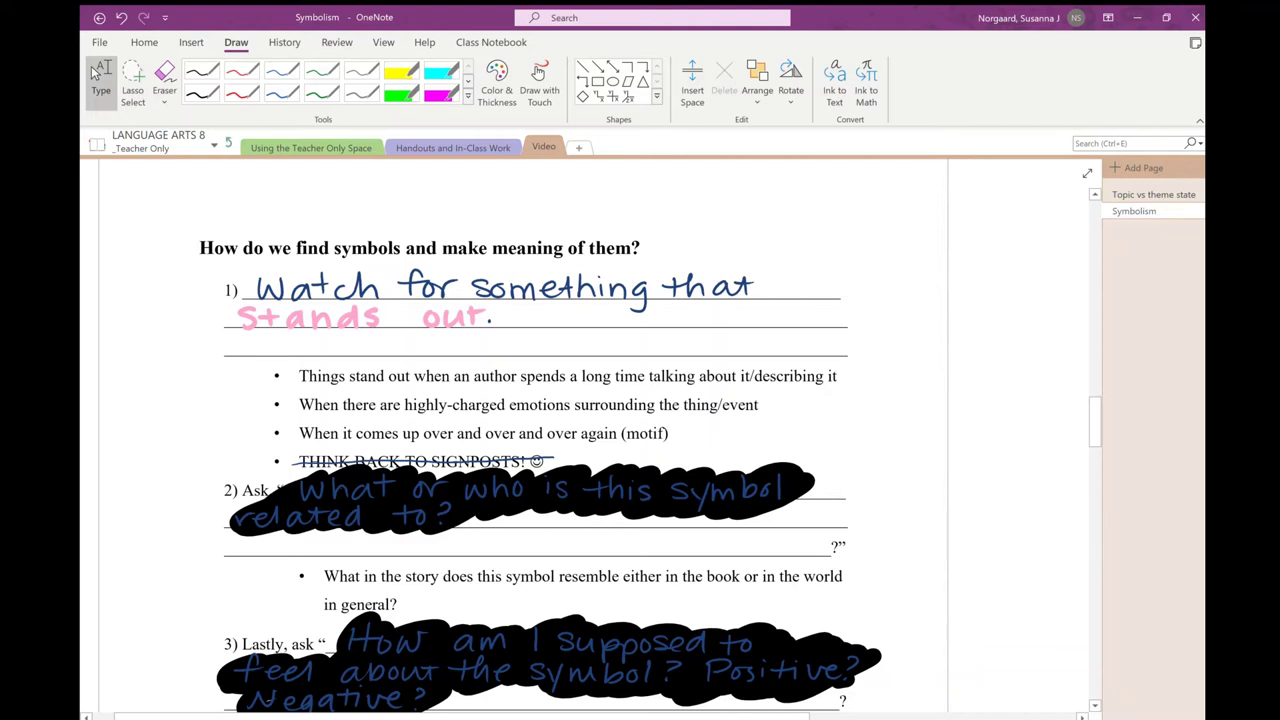
pyautogui.scroll(-1, 520, 450)
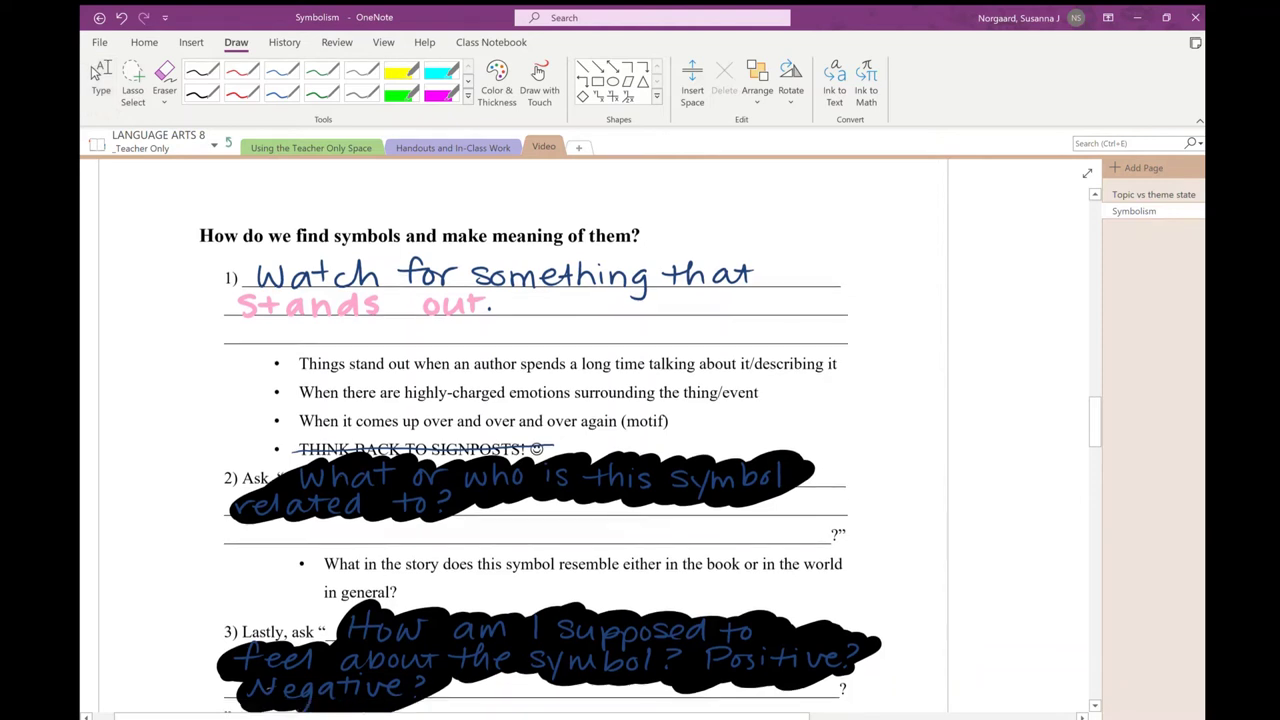
pyautogui.click(164, 76)
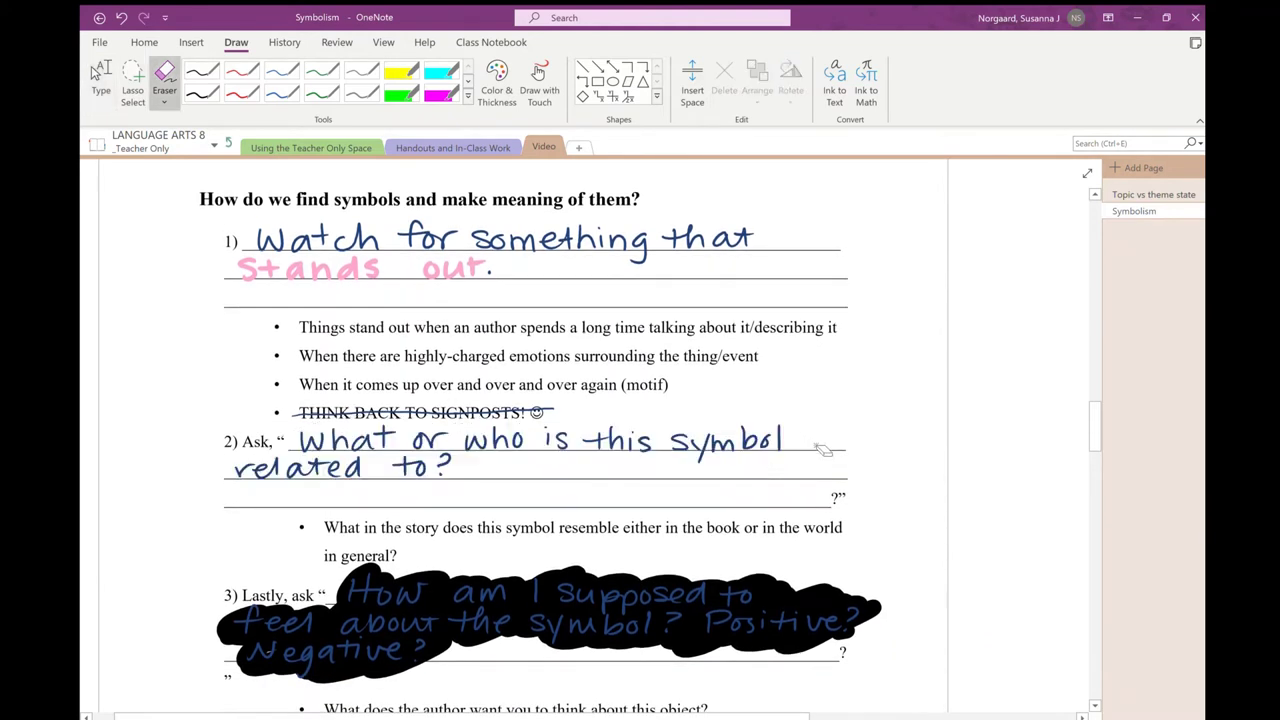
pyautogui.click(201, 92)
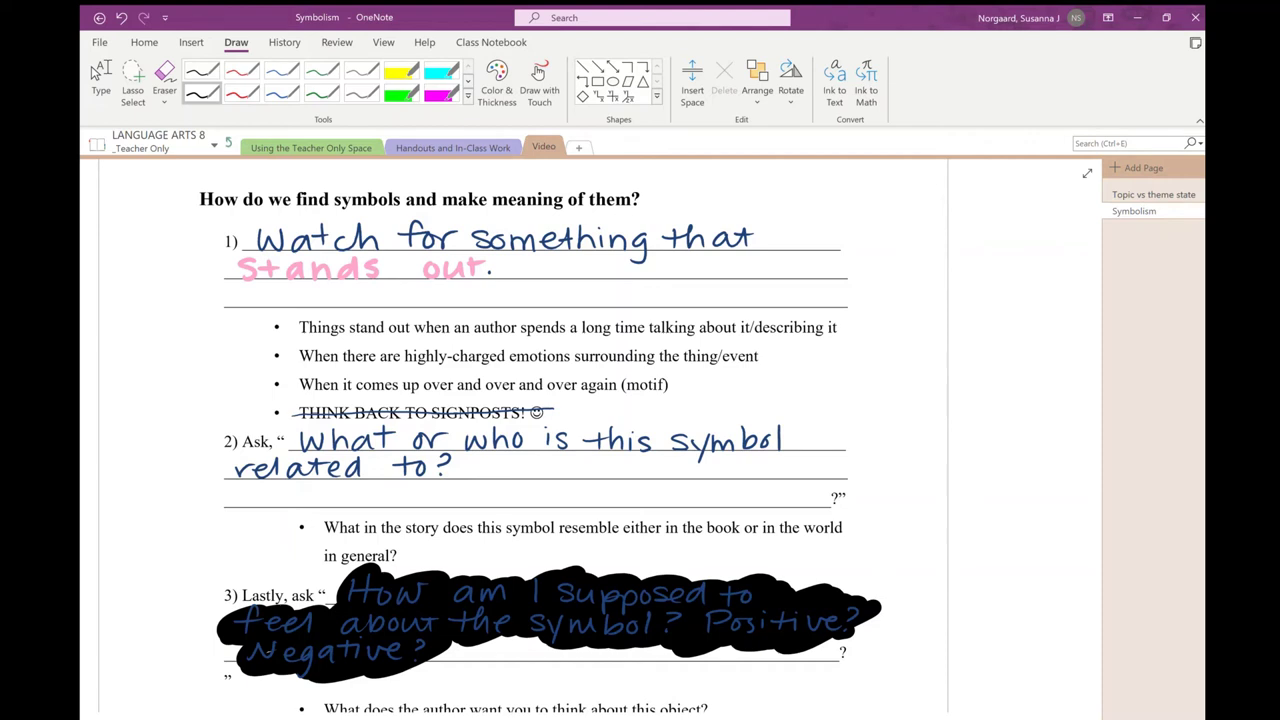
# Step: Erase the black ink covering question 3, "How am I supposed to feel about the symbol? Positive? Negative?"
pyautogui.scroll(-1, 96, 72)
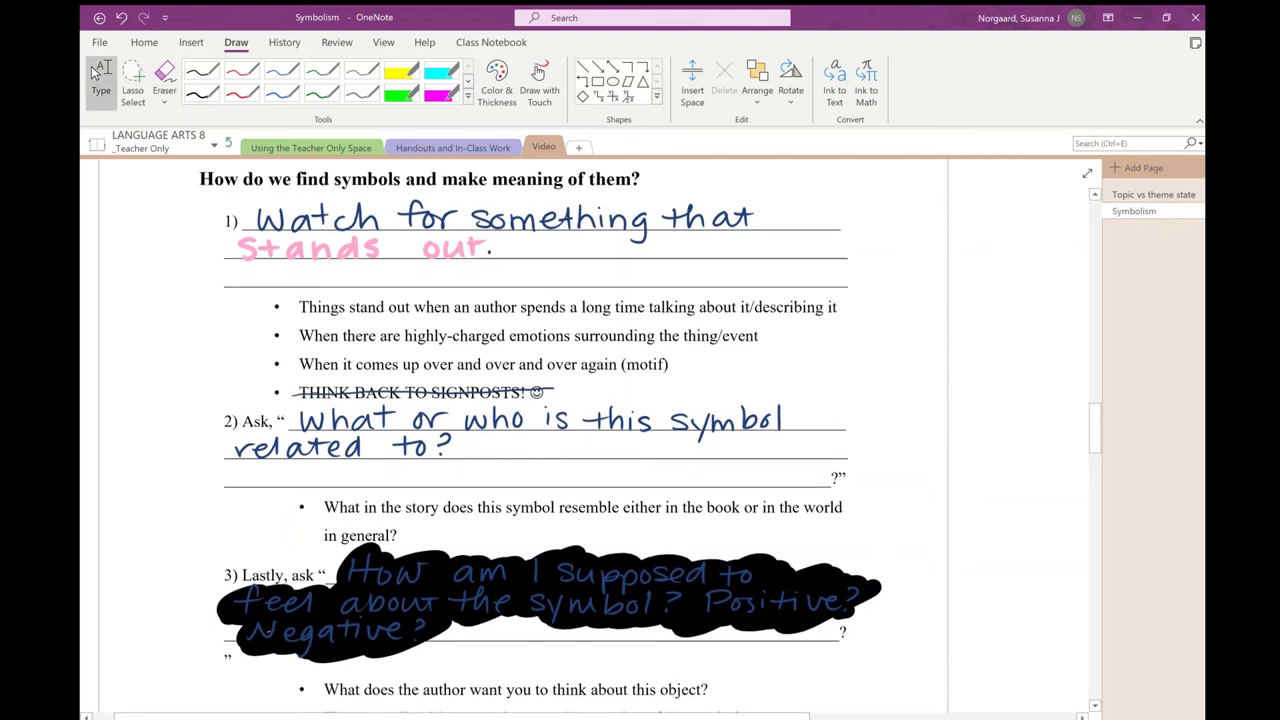
pyautogui.click(164, 78)
pyautogui.click(800, 575)
pyautogui.click(201, 93)
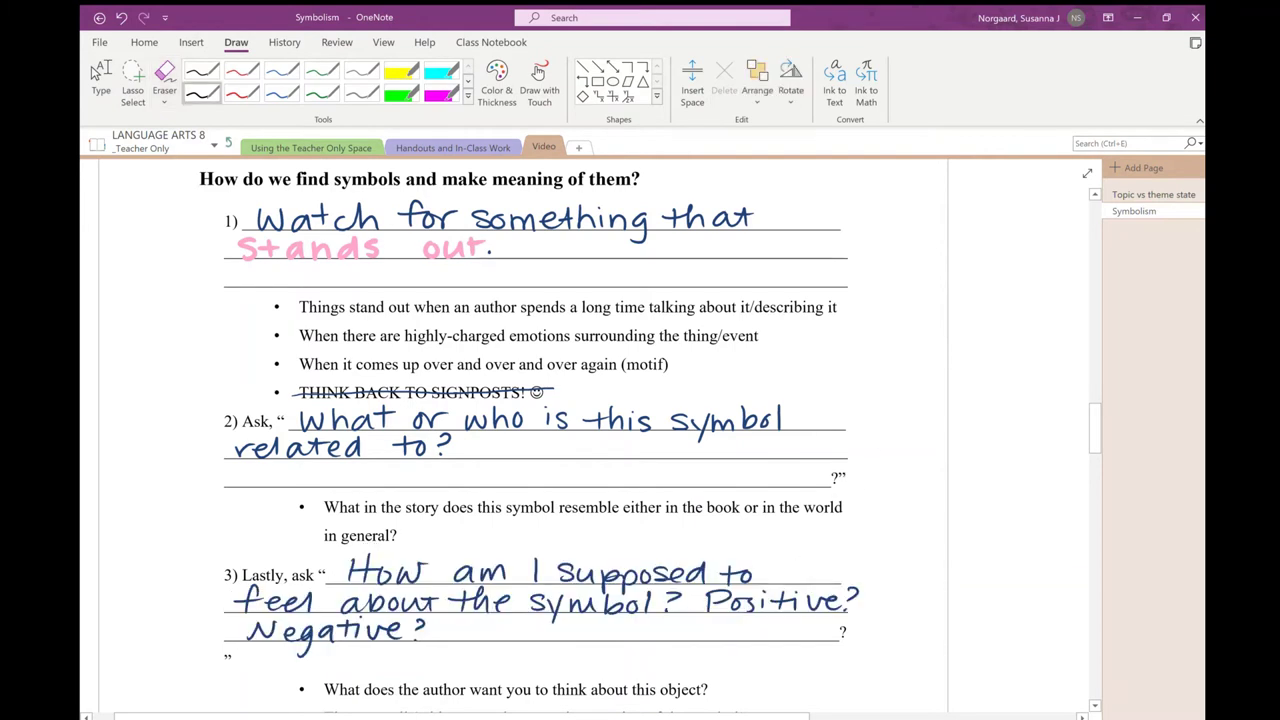
# Step: Highlight the clover picture and its literal interpretation "a clover or a plant" in light blue on the Symbolism worksheet
pyautogui.click(97, 75)
pyautogui.scroll(-2, 95, 72)
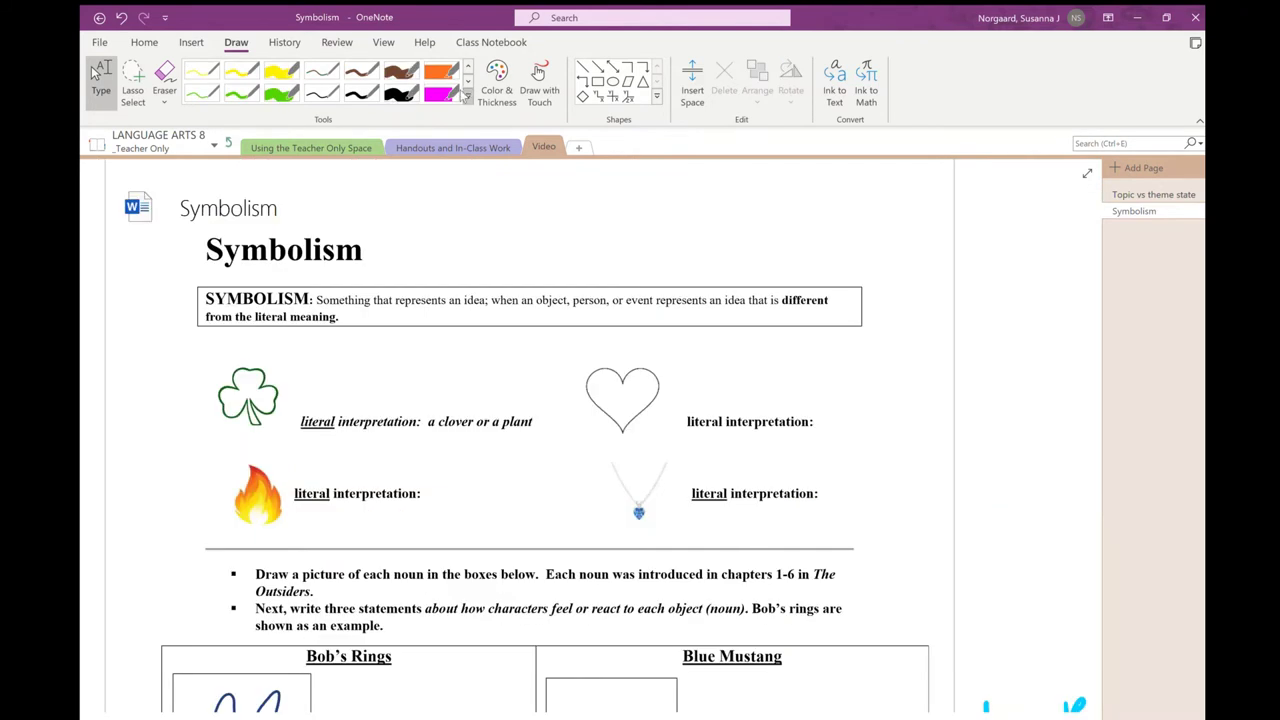
pyautogui.click(467, 95)
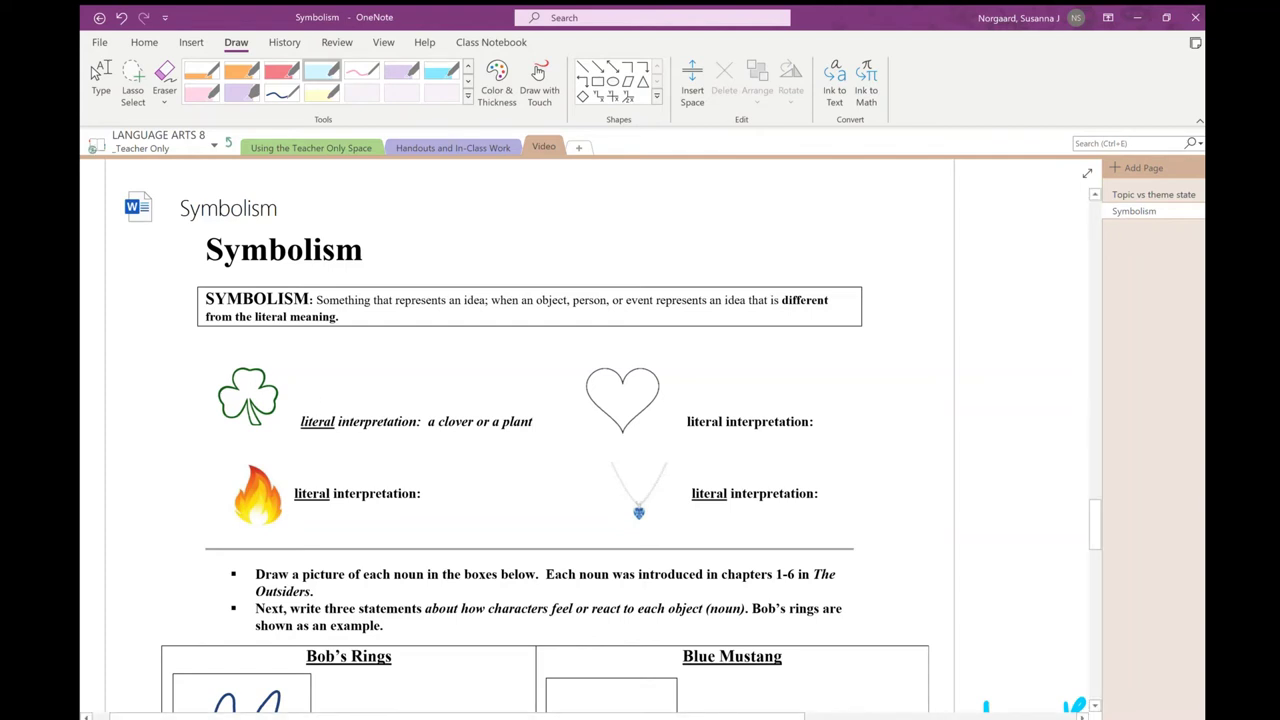
pyautogui.click(273, 408)
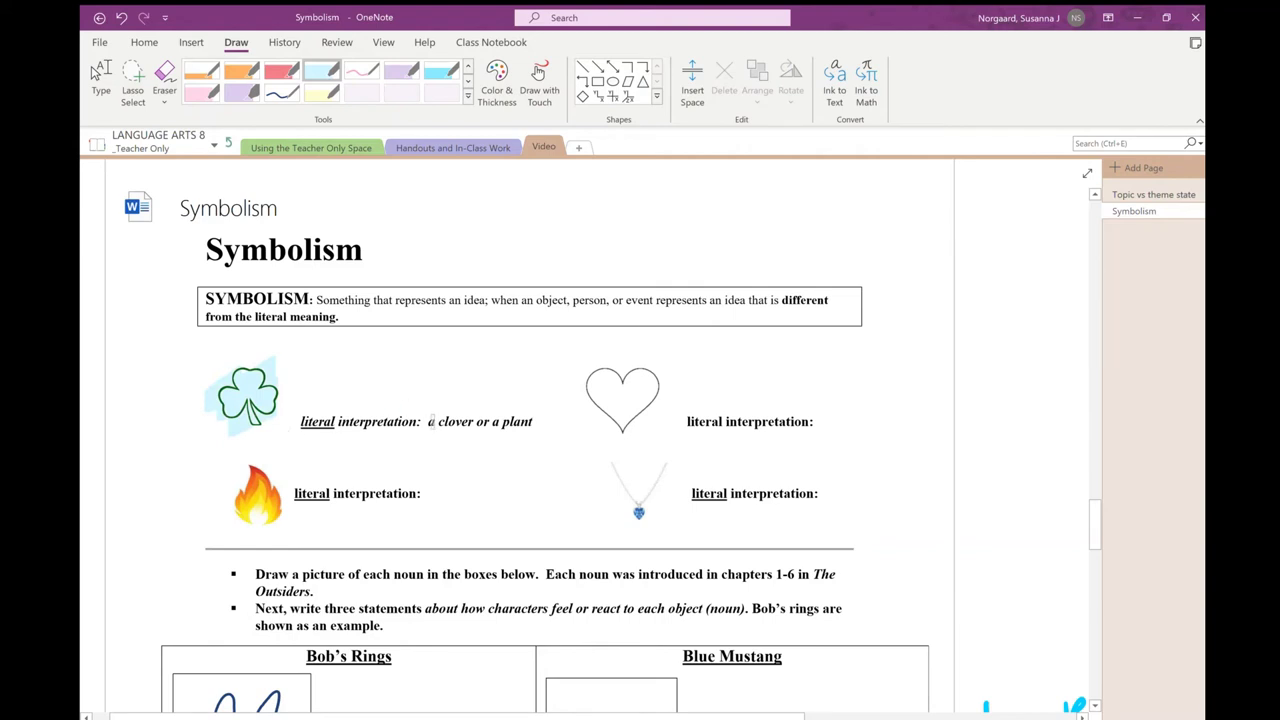
pyautogui.moveTo(428, 423); pyautogui.dragTo(530, 421)
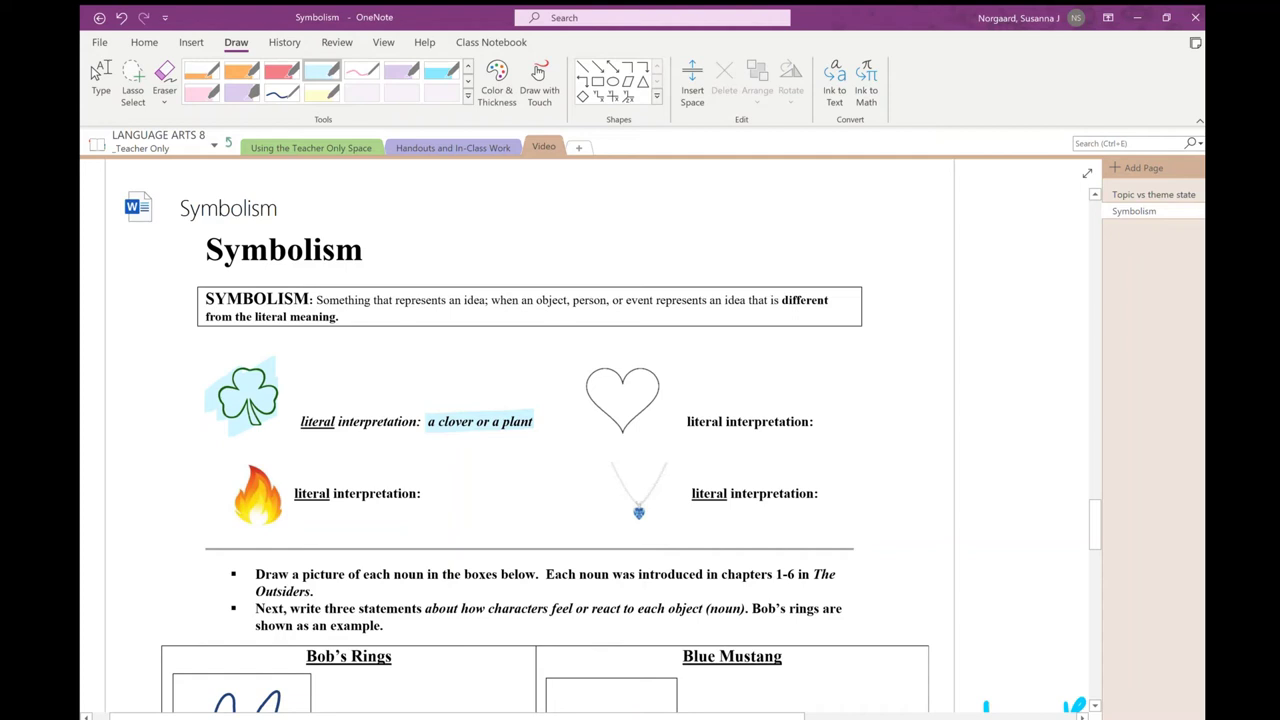
# Step: Highlight the "Bob's Rings" heading in light blue in the worksheet table
pyautogui.scroll(-5, 613, 436)
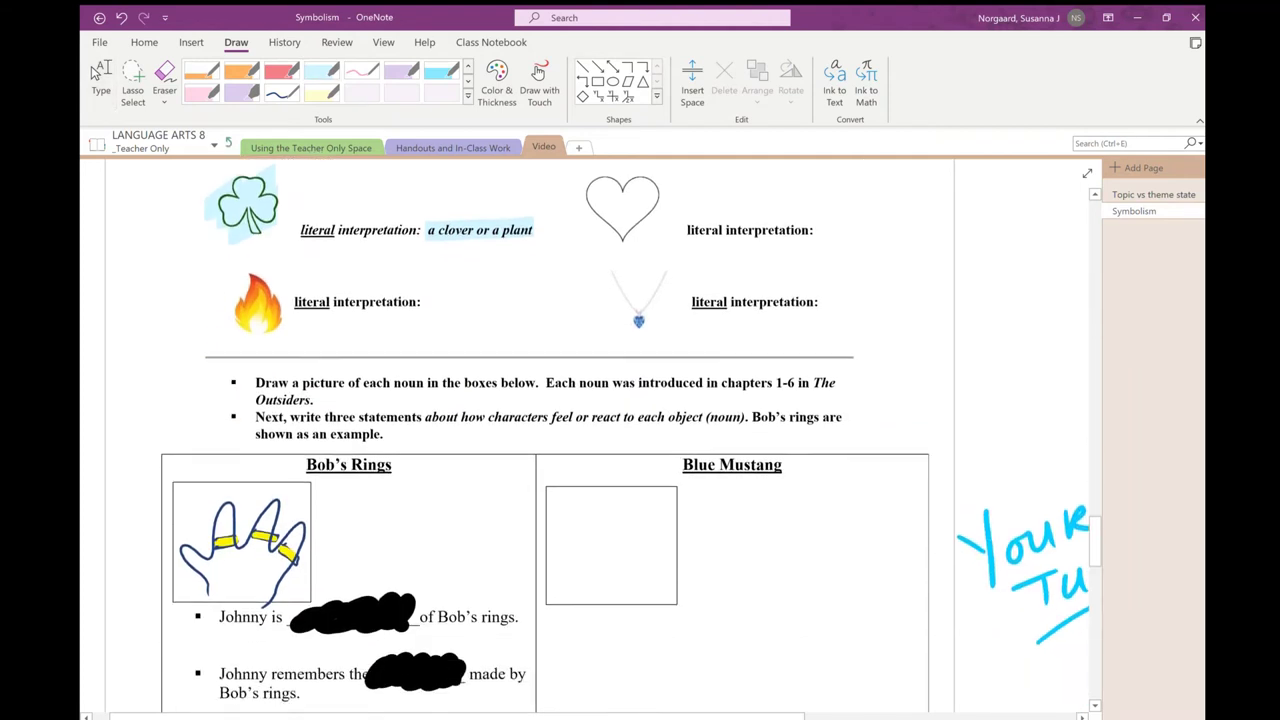
pyautogui.click(98, 78)
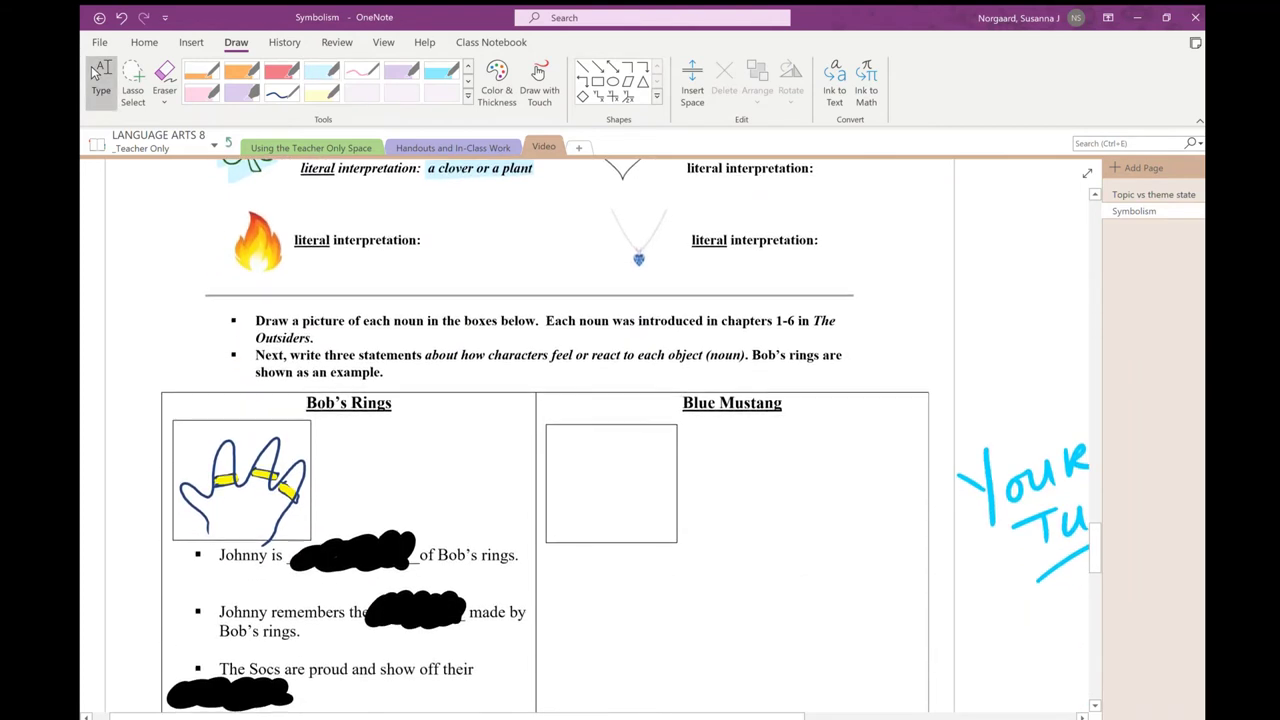
pyautogui.scroll(-3, 613, 436)
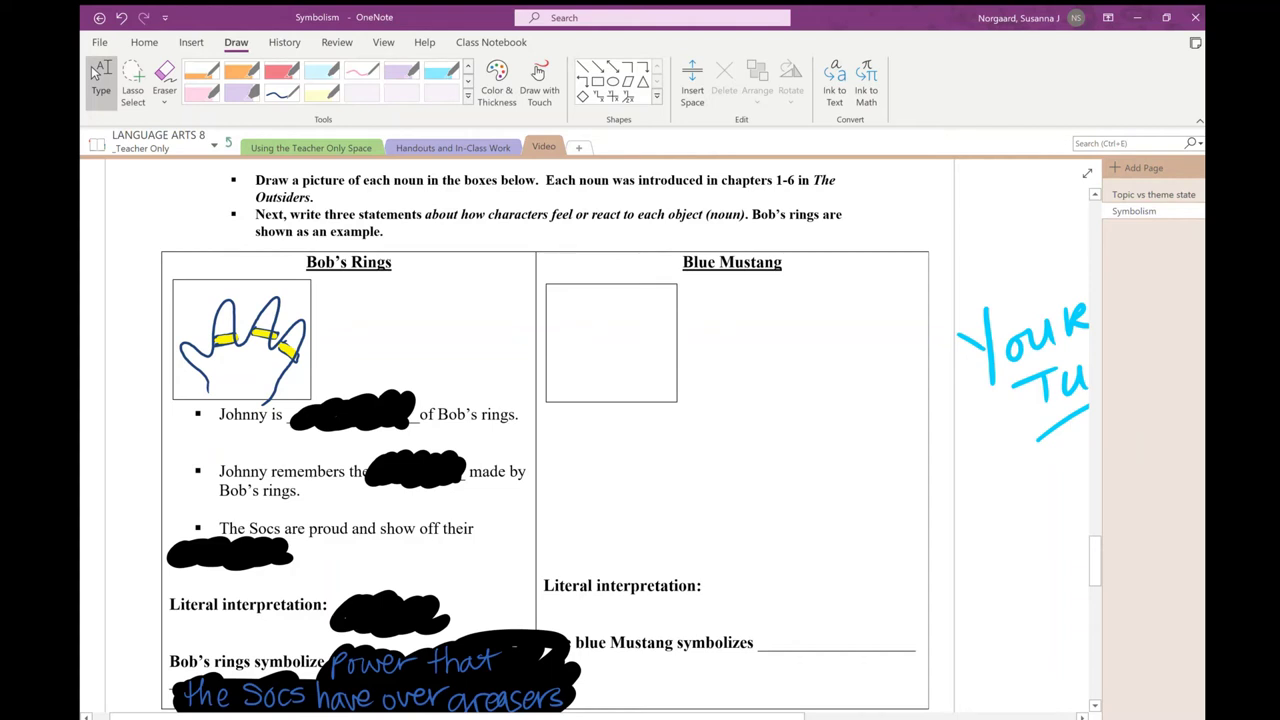
pyautogui.click(322, 70)
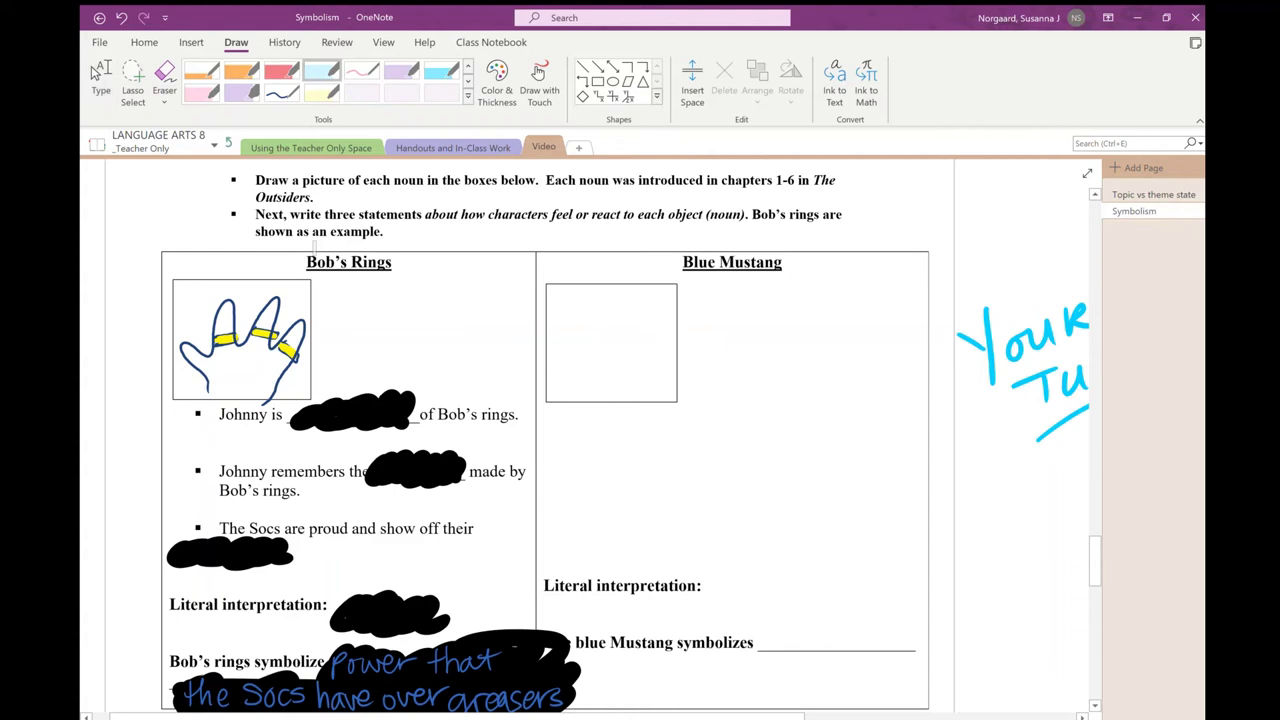
pyautogui.moveTo(305, 262); pyautogui.dragTo(414, 252)
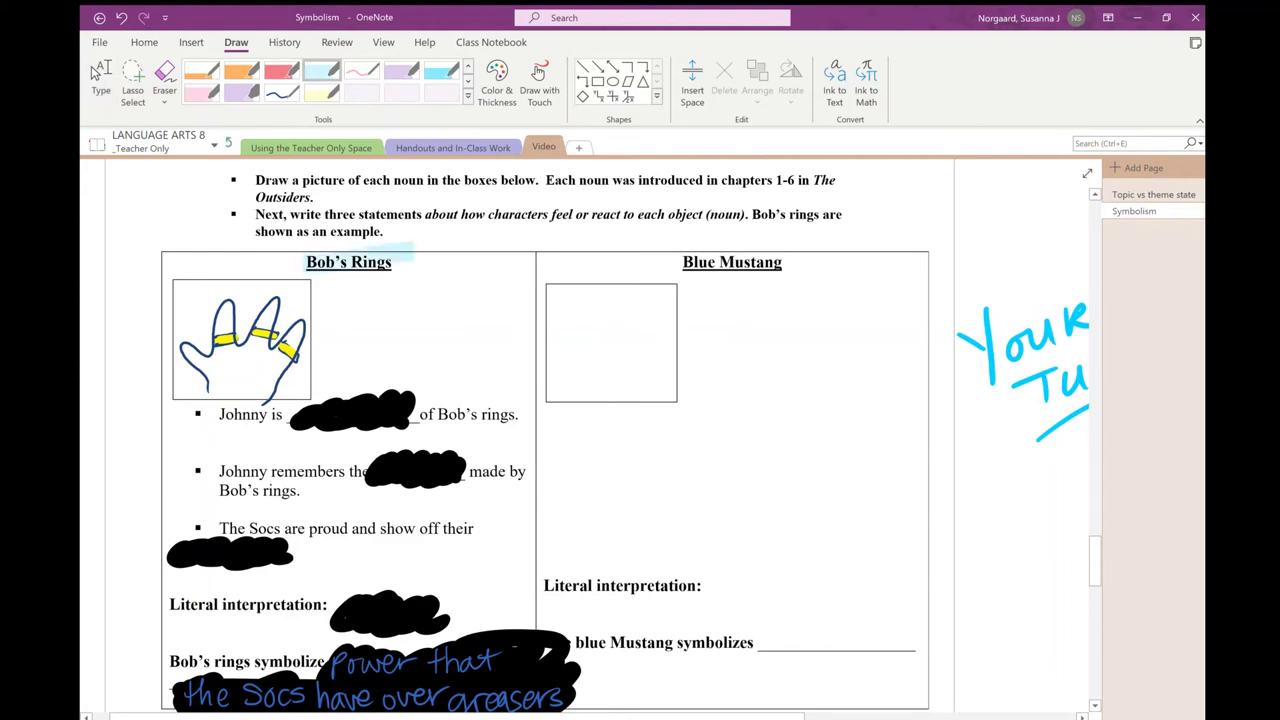
# Step: Erase the black ink covering the handwritten answer "rings" beside the literal interpretation of Bob's rings
pyautogui.click(164, 72)
pyautogui.click(390, 612)
pyautogui.click(322, 70)
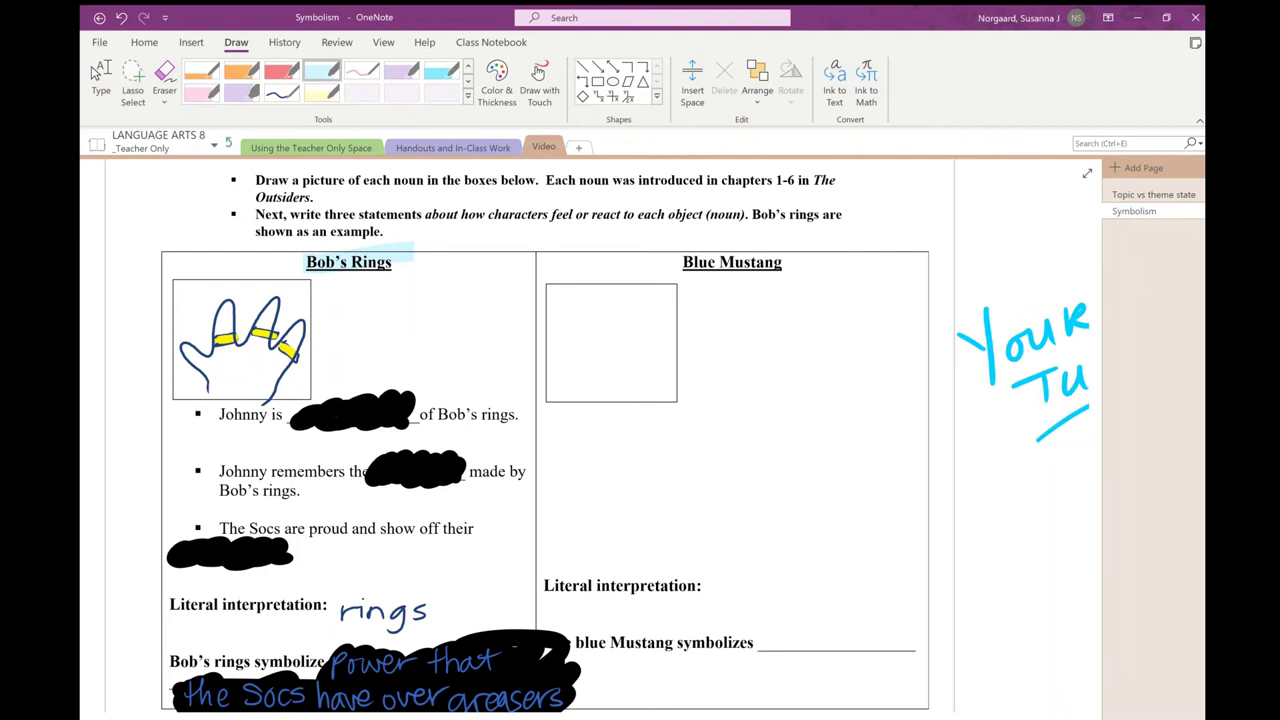
# Step: Erase the black ink covering "afraid" in the first Bob's Rings statement and rewrite its final letter "d" in dark blue
pyautogui.click(164, 80)
pyautogui.click(412, 435)
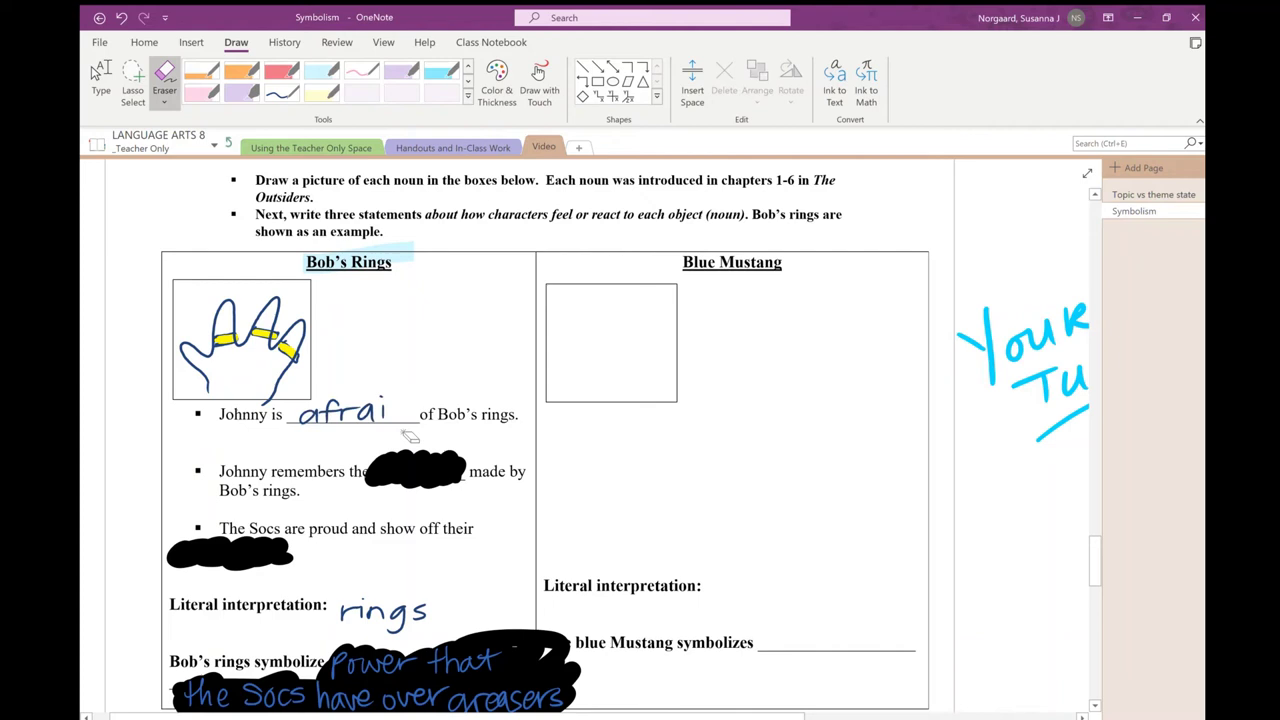
pyautogui.click(321, 70)
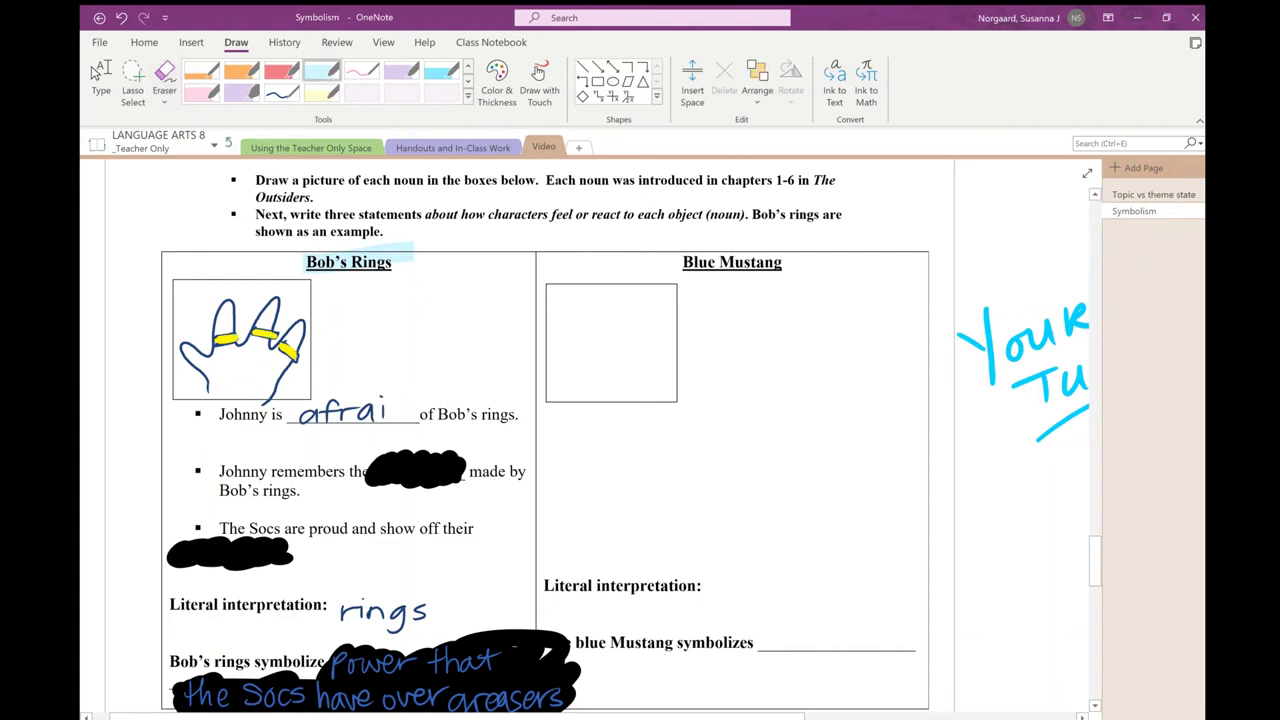
pyautogui.moveTo(402, 404); pyautogui.dragTo(408, 424)
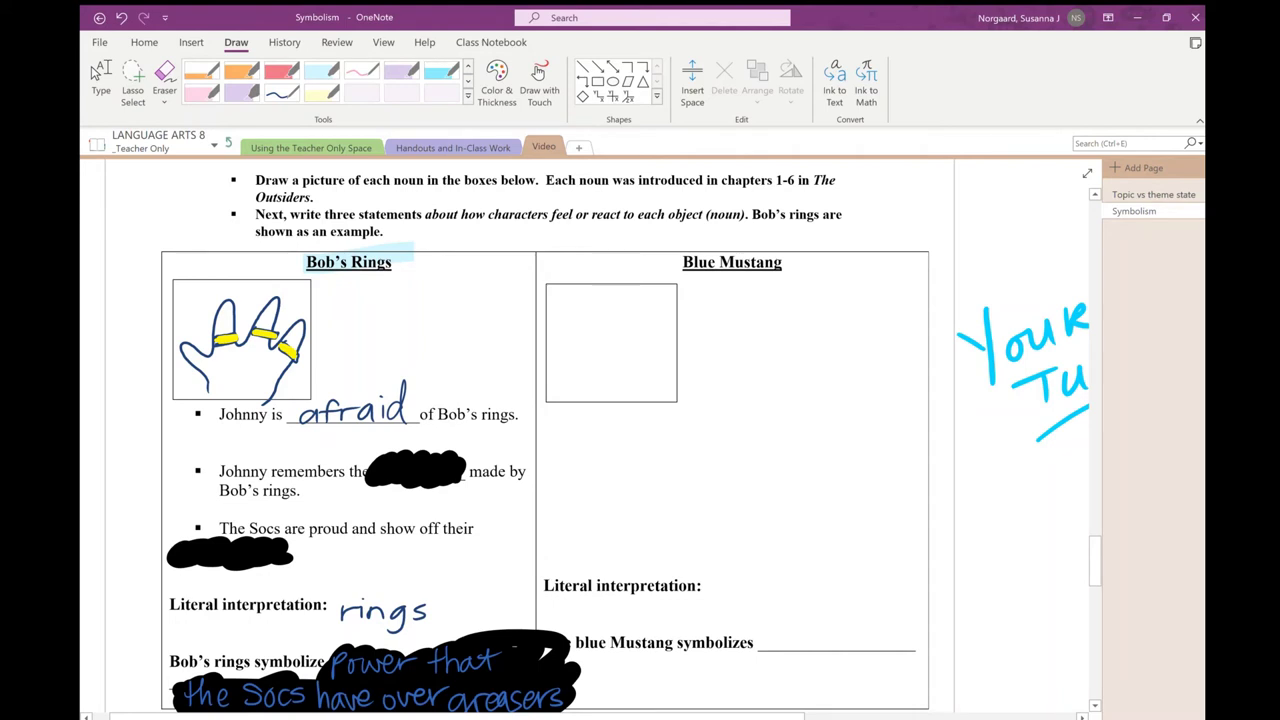
# Step: Erase the black ink covering "scars" in the second Bob's Rings statement and rewrite its final letter "s" in dark blue
pyautogui.click(164, 80)
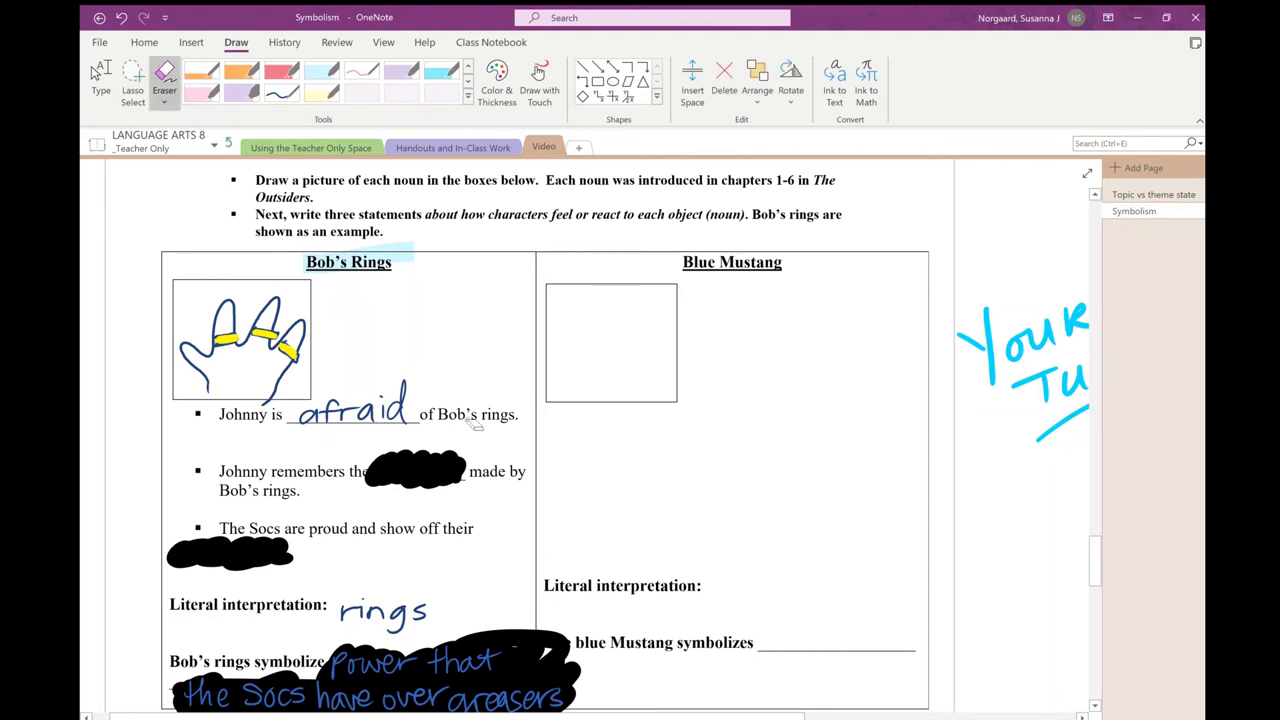
pyautogui.click(470, 466)
pyautogui.press('Escape')
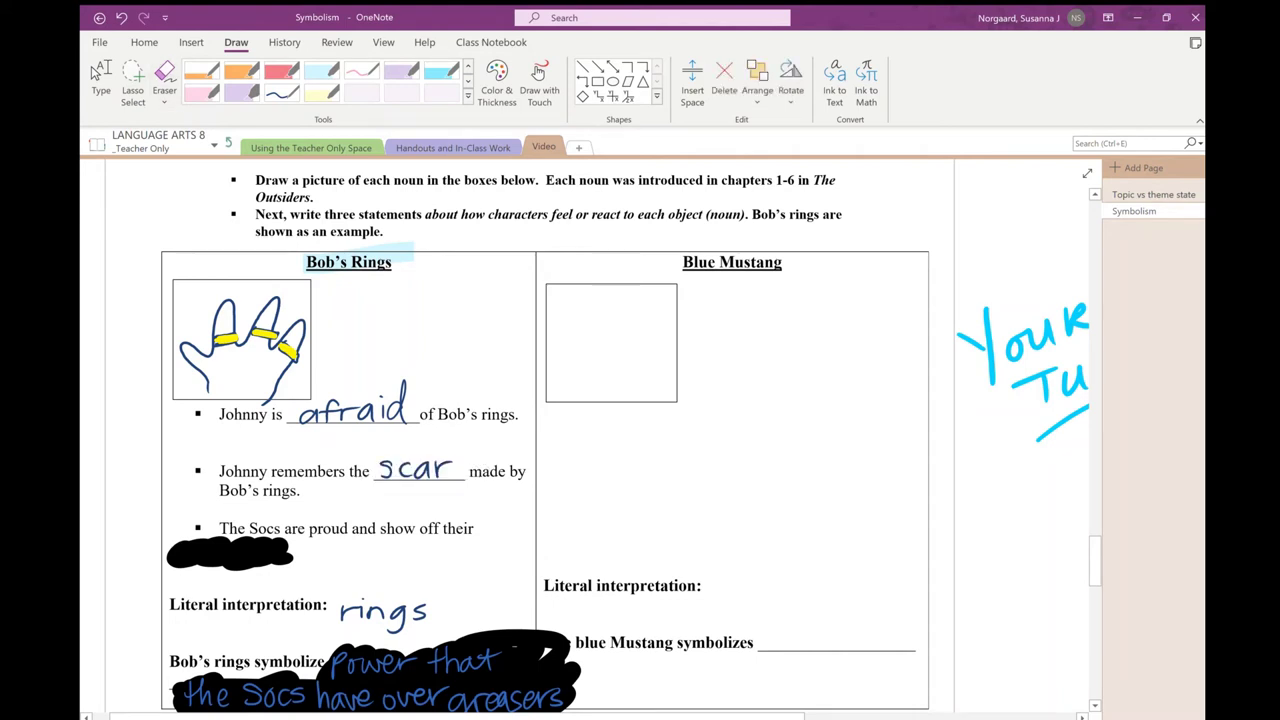
pyautogui.moveTo(461, 462); pyautogui.dragTo(449, 477)
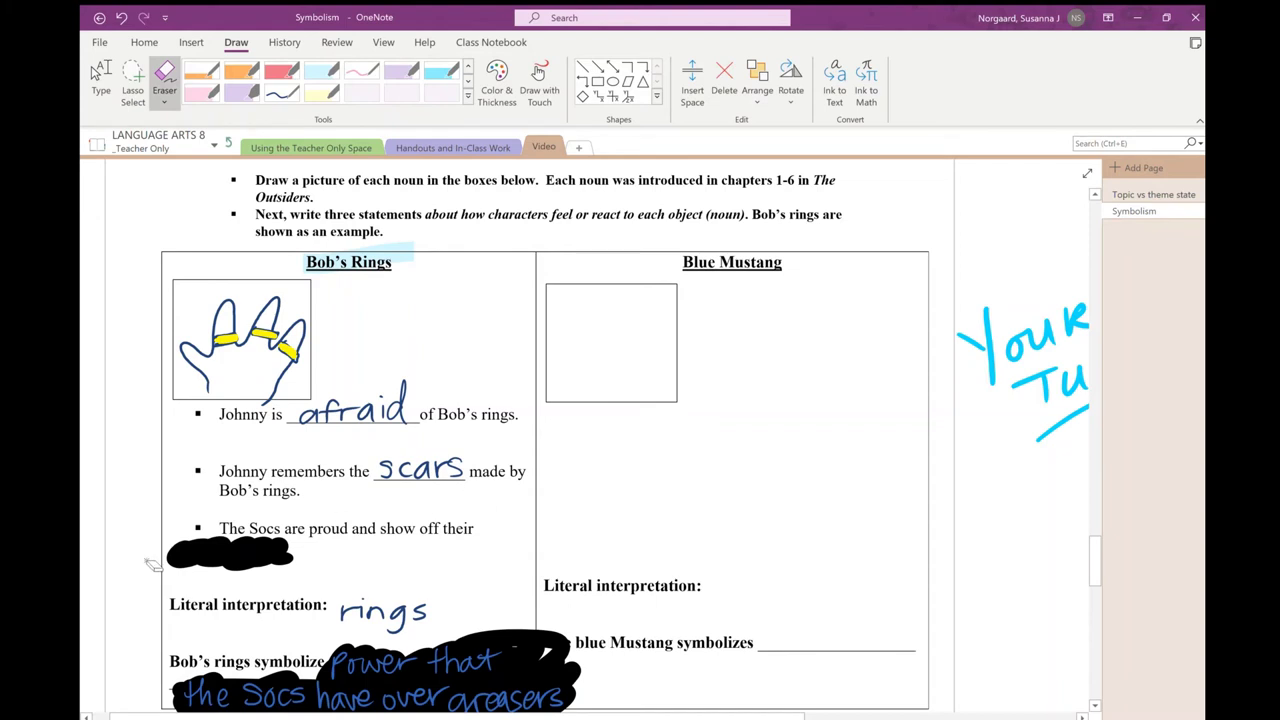
# Step: Erase the black ink covering the answers "wealth" and "power that the Socs have over greasers" in the Bob's Rings cell
pyautogui.moveTo(149, 557); pyautogui.dragTo(177, 571)
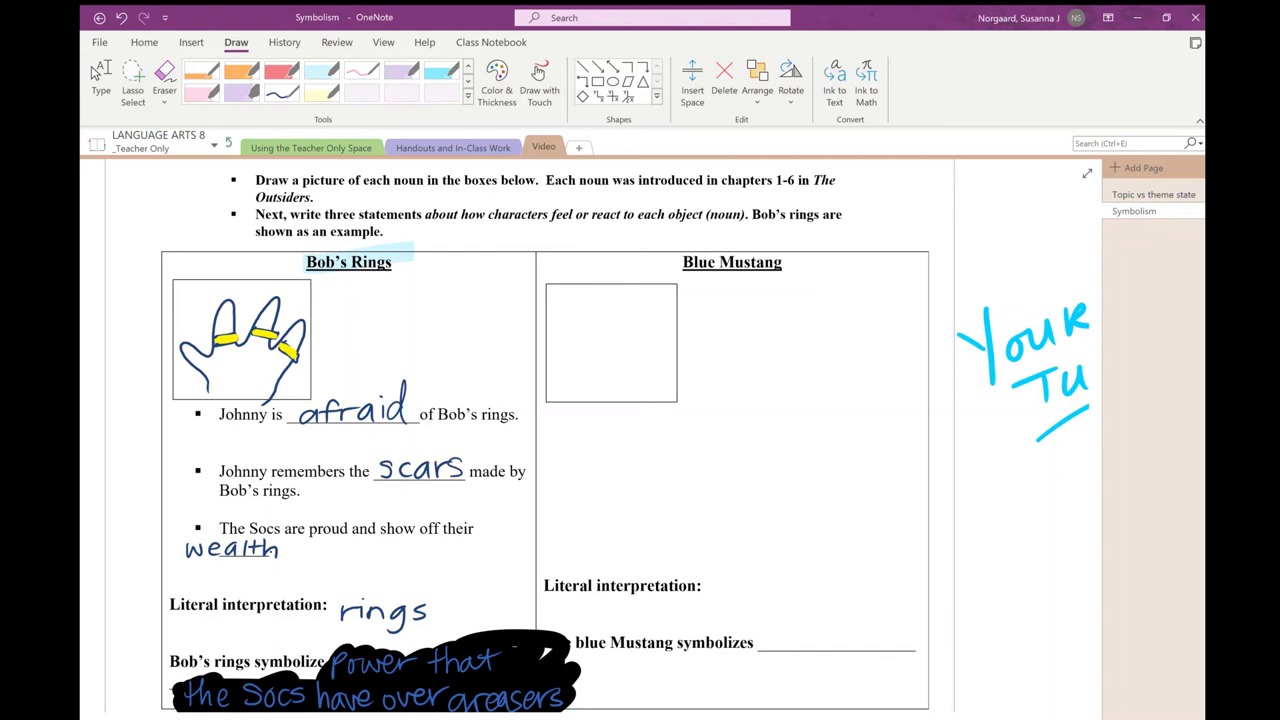
pyautogui.scroll(-2, 590, 440)
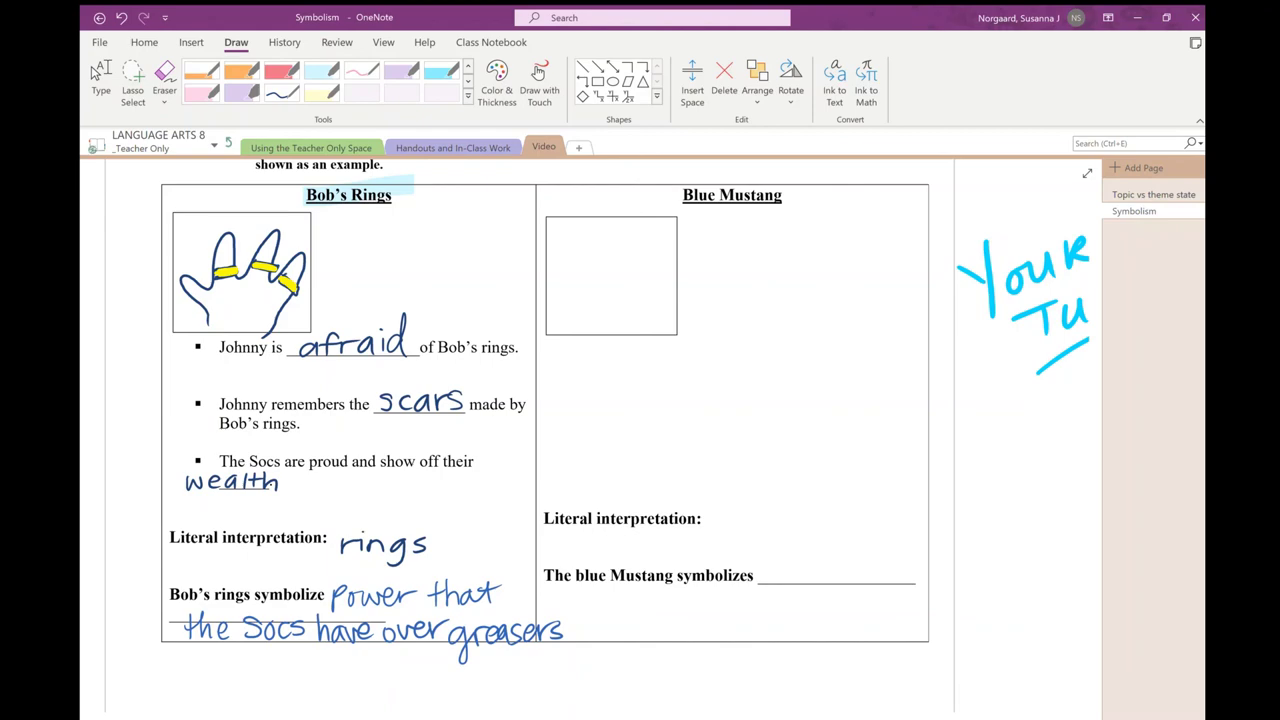
# Step: Highlight "write three statements about how characters feel or react to each object (noun)" in light blue in the second instruction
pyautogui.scroll(1, 590, 440)
pyautogui.click(322, 72)
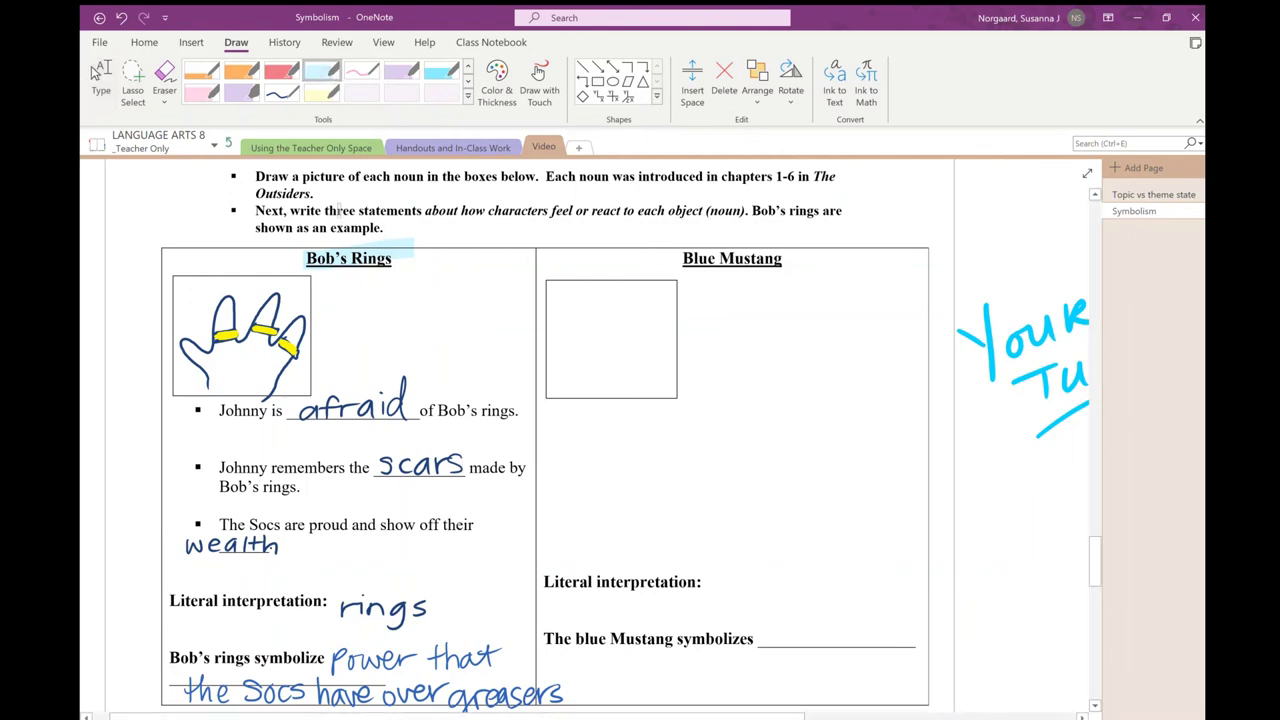
pyautogui.moveTo(481, 220); pyautogui.dragTo(748, 214)
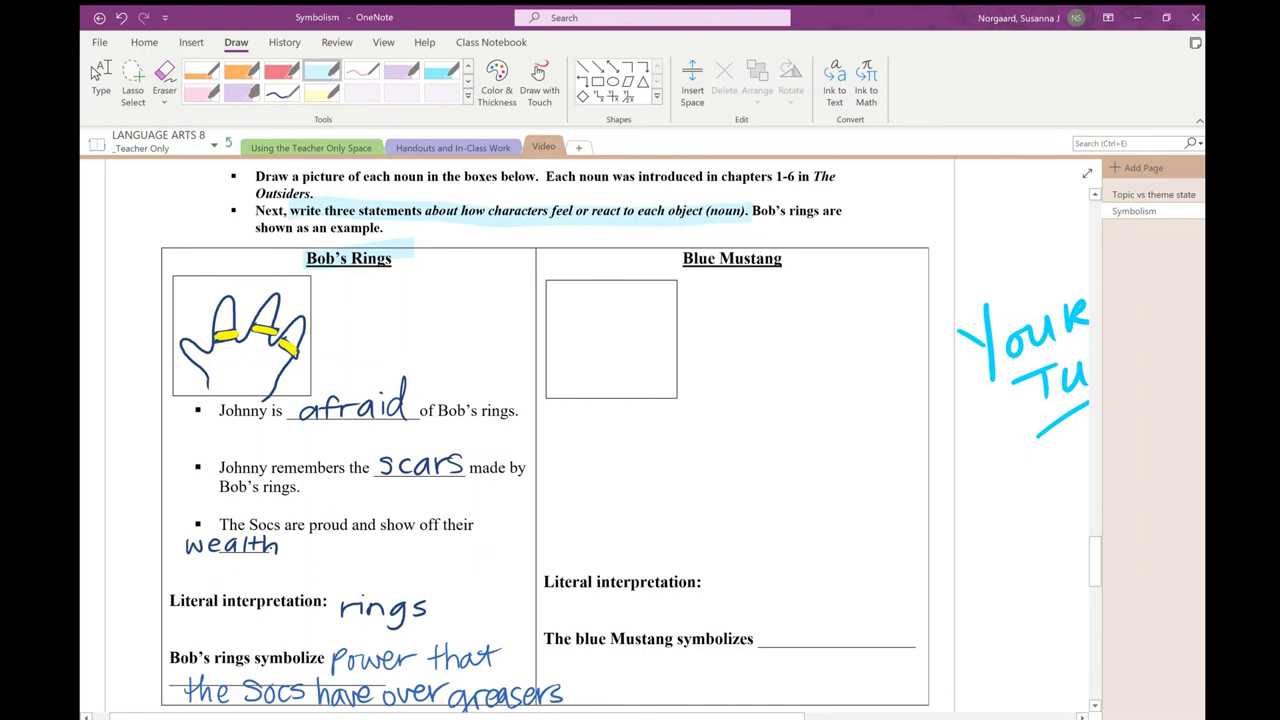
pyautogui.click(100, 78)
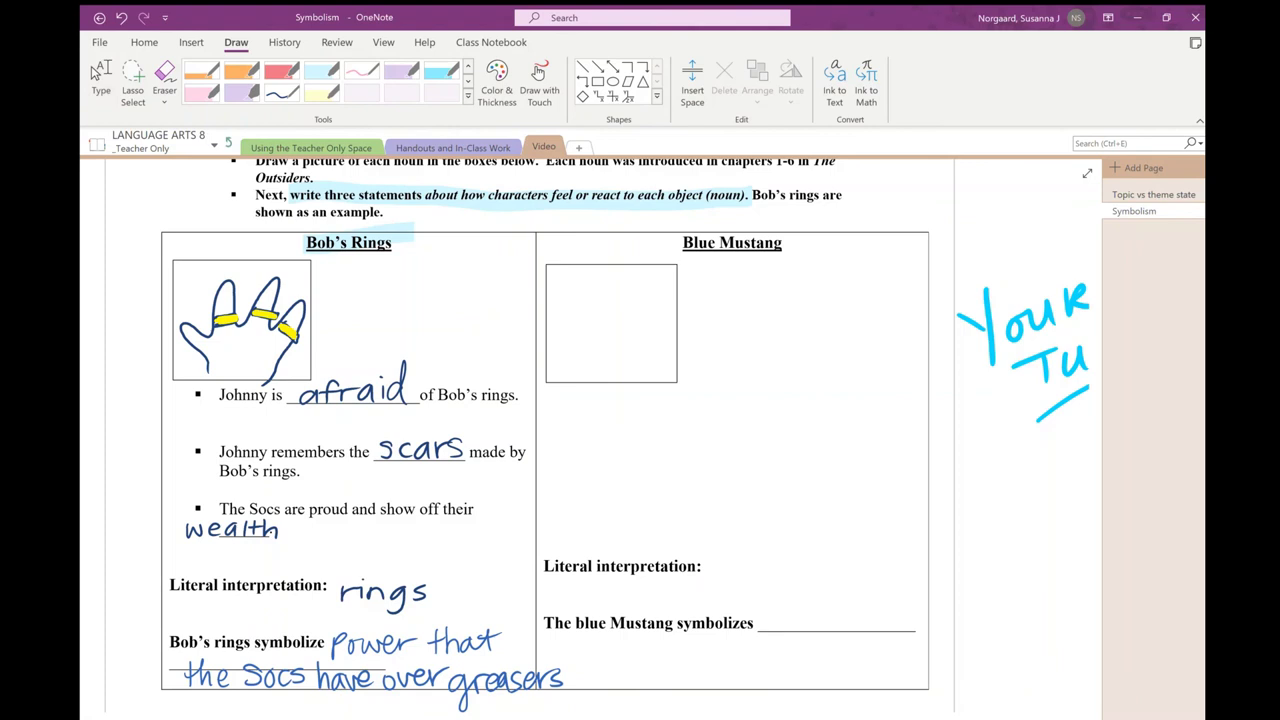
# Step: Handwrite the circled numbers 1, 2 and 3 in dark blue below the picture box in the Blue Mustang cell
pyautogui.moveTo(638, 414)
pyautogui.mouseDown()
pyautogui.moveTo(639, 434)
pyautogui.moveTo(636, 410)
pyautogui.mouseUp()
pyautogui.moveTo(645, 465)
pyautogui.mouseDown()
pyautogui.moveTo(667, 479)
pyautogui.moveTo(650, 456)
pyautogui.mouseUp()
pyautogui.moveTo(646, 512)
pyautogui.mouseDown()
pyautogui.moveTo(648, 542)
pyautogui.moveTo(650, 502)
pyautogui.mouseUp()
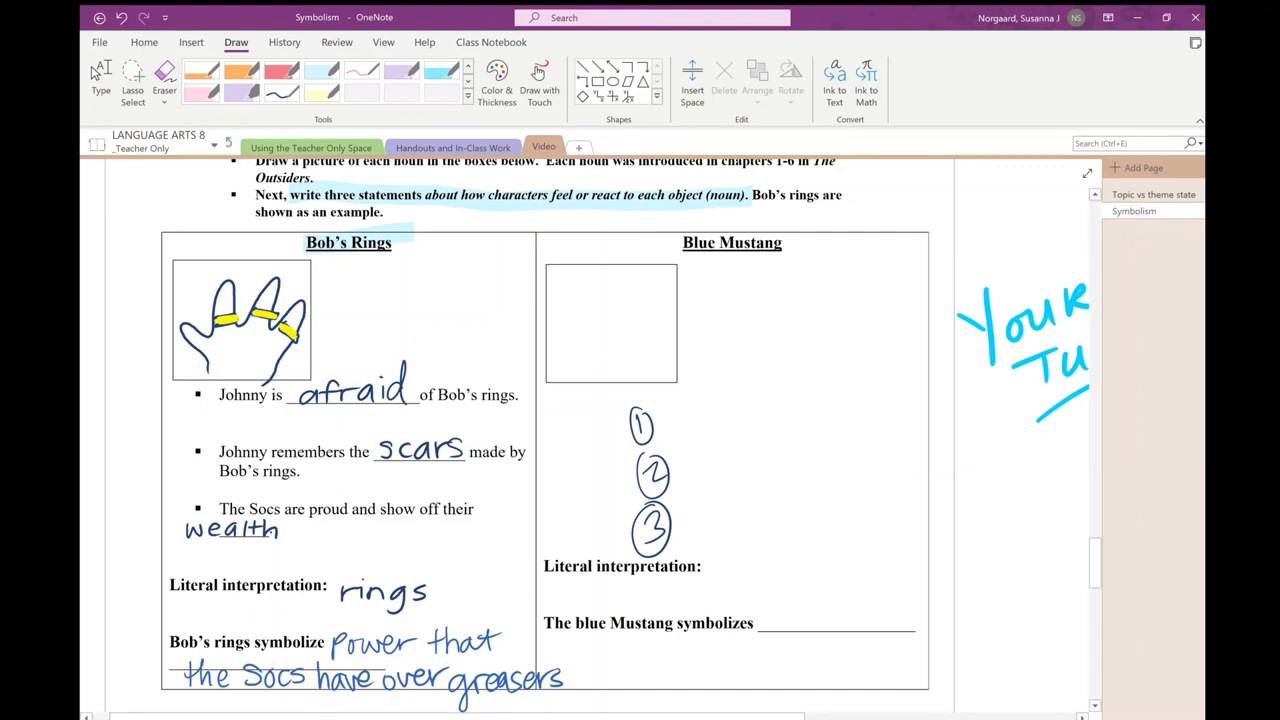
# Step: Circle the Blue Mustang picture box, part of the word "Literal", and "blue Mustang symbolizes" in dark blue ink
pyautogui.moveTo(575, 244); pyautogui.dragTo(560, 252)
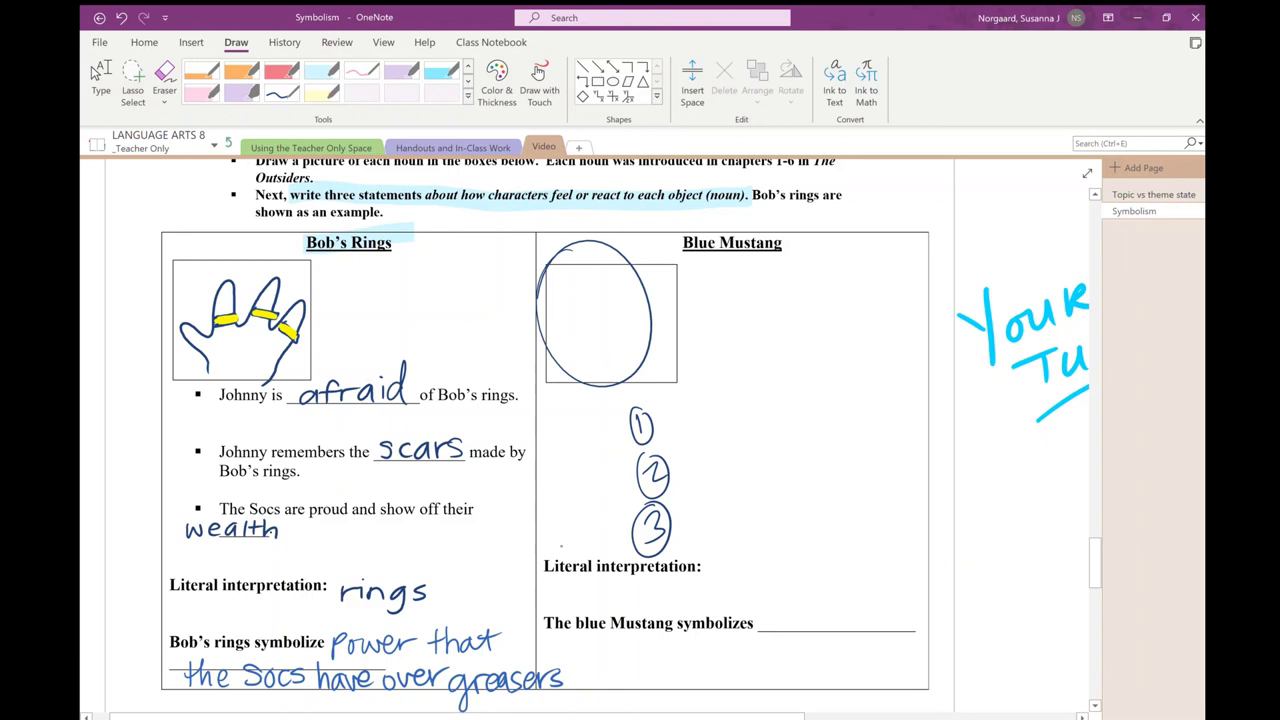
pyautogui.moveTo(561, 546); pyautogui.dragTo(572, 547)
pyautogui.moveTo(632, 632); pyautogui.dragTo(688, 598)
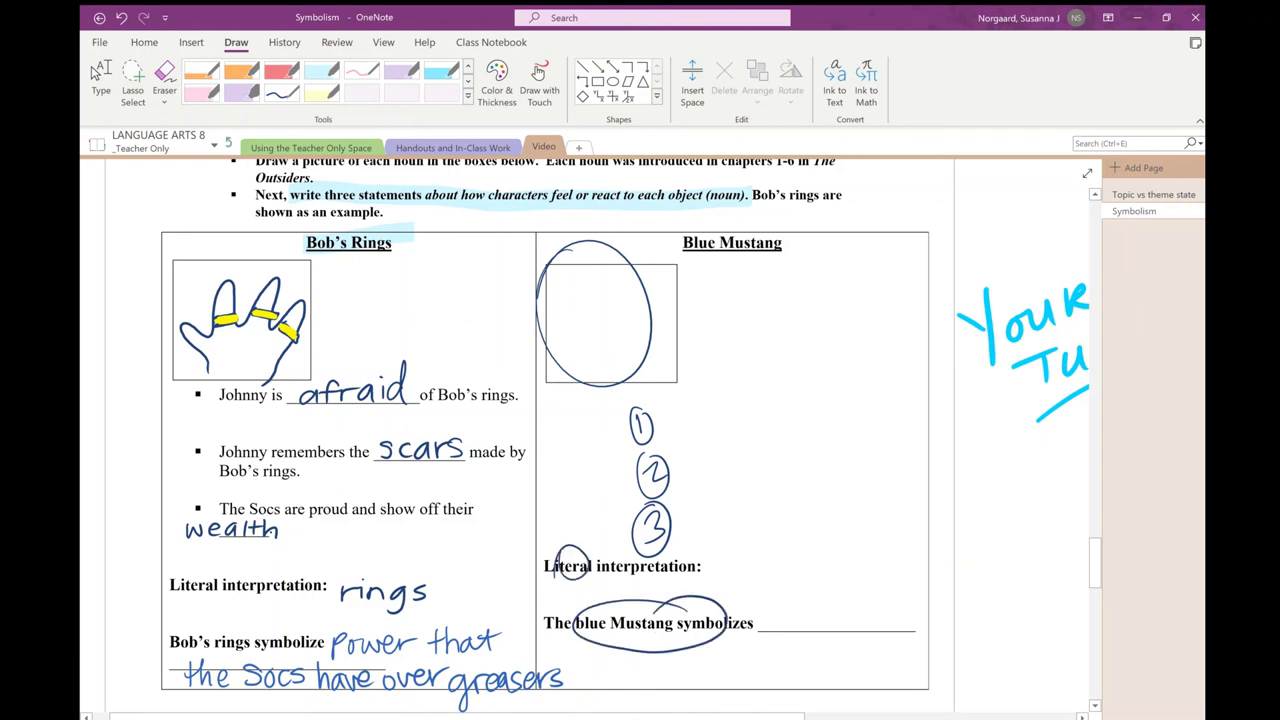